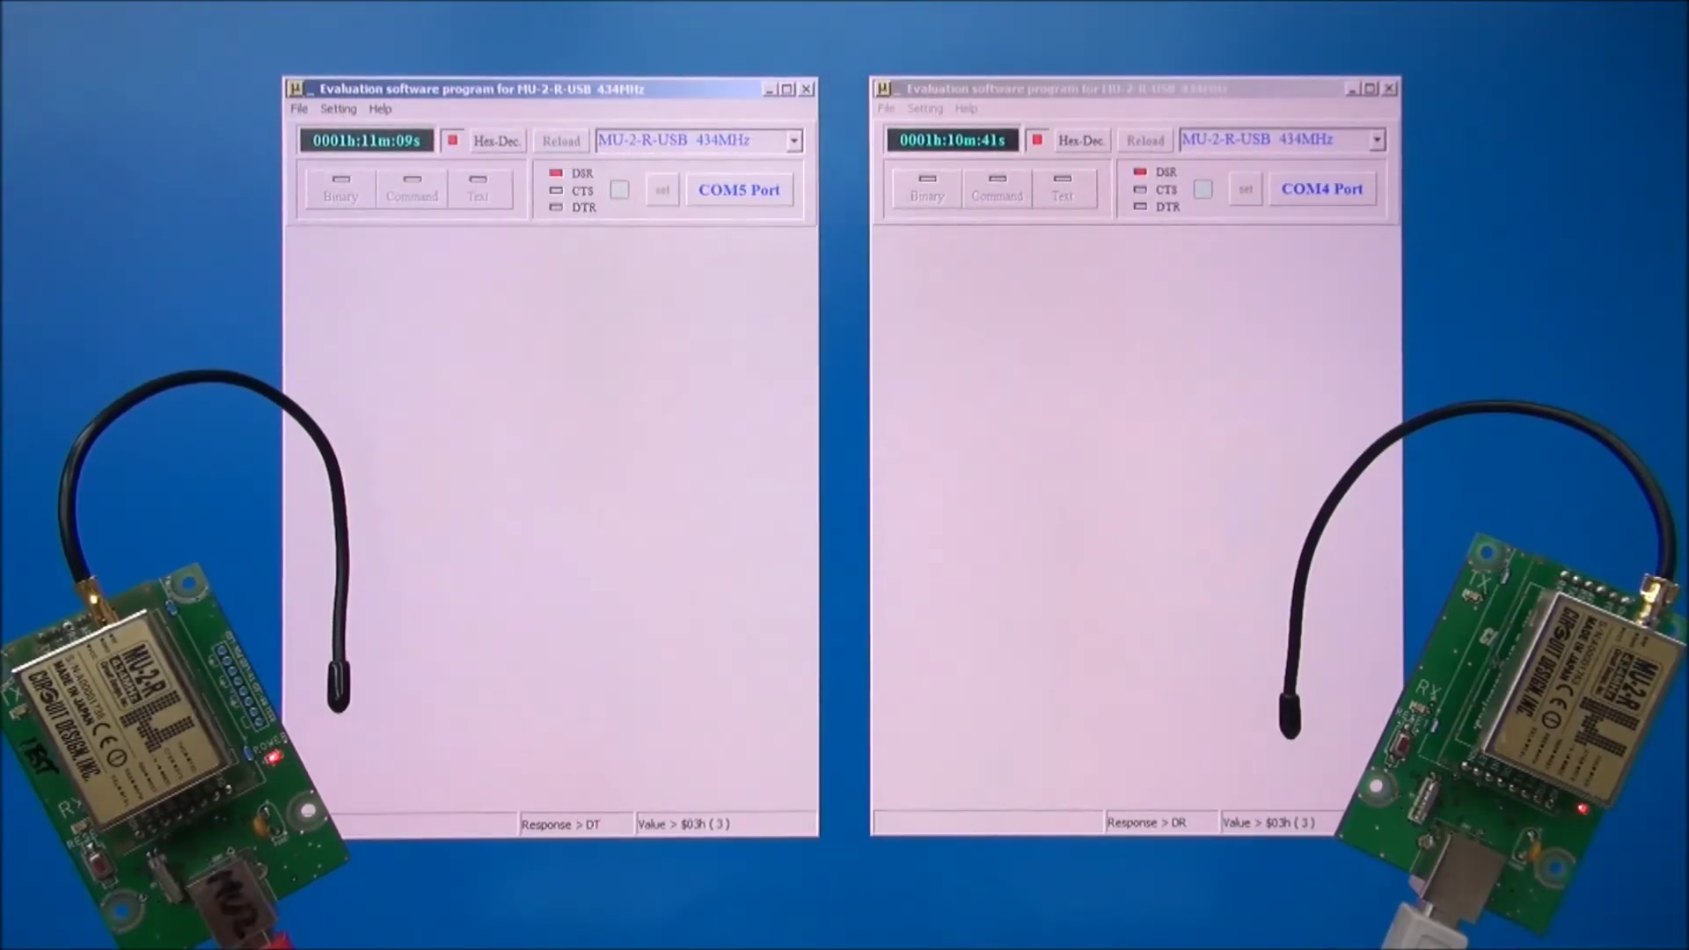
- Confirm both windows use the MU-2-R-USB board model
{"action": "left_click", "coordinate": [794, 142]}
{"action": "left_click", "coordinate": [794, 142]}
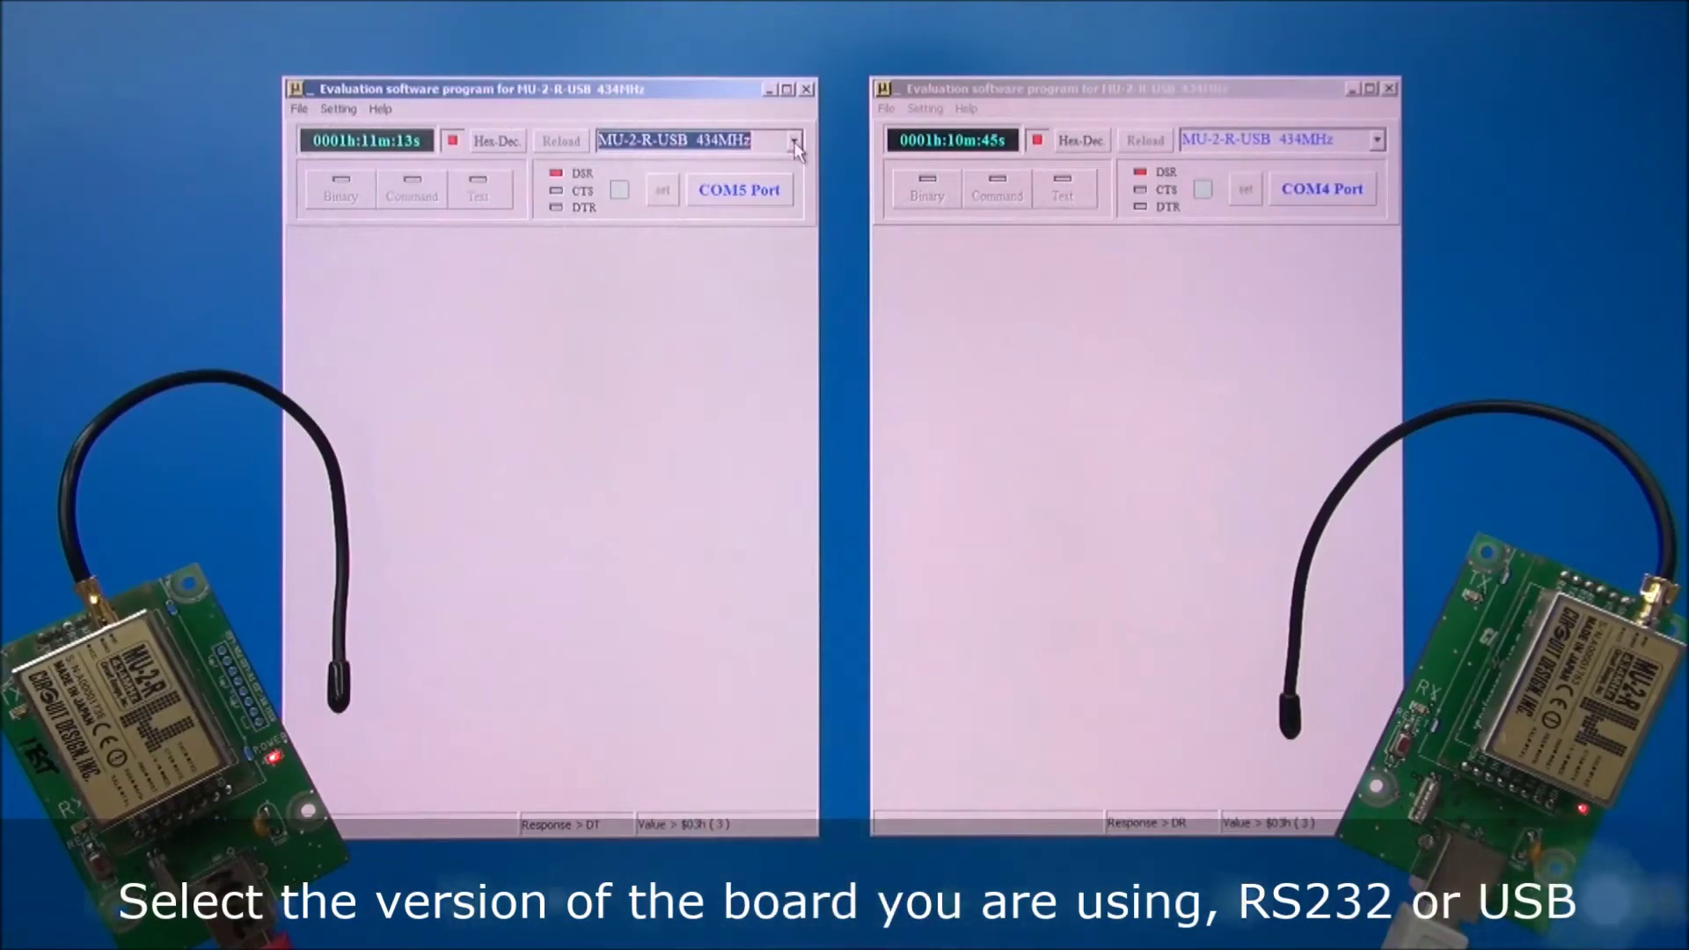
{"action": "left_click", "coordinate": [1377, 140]}
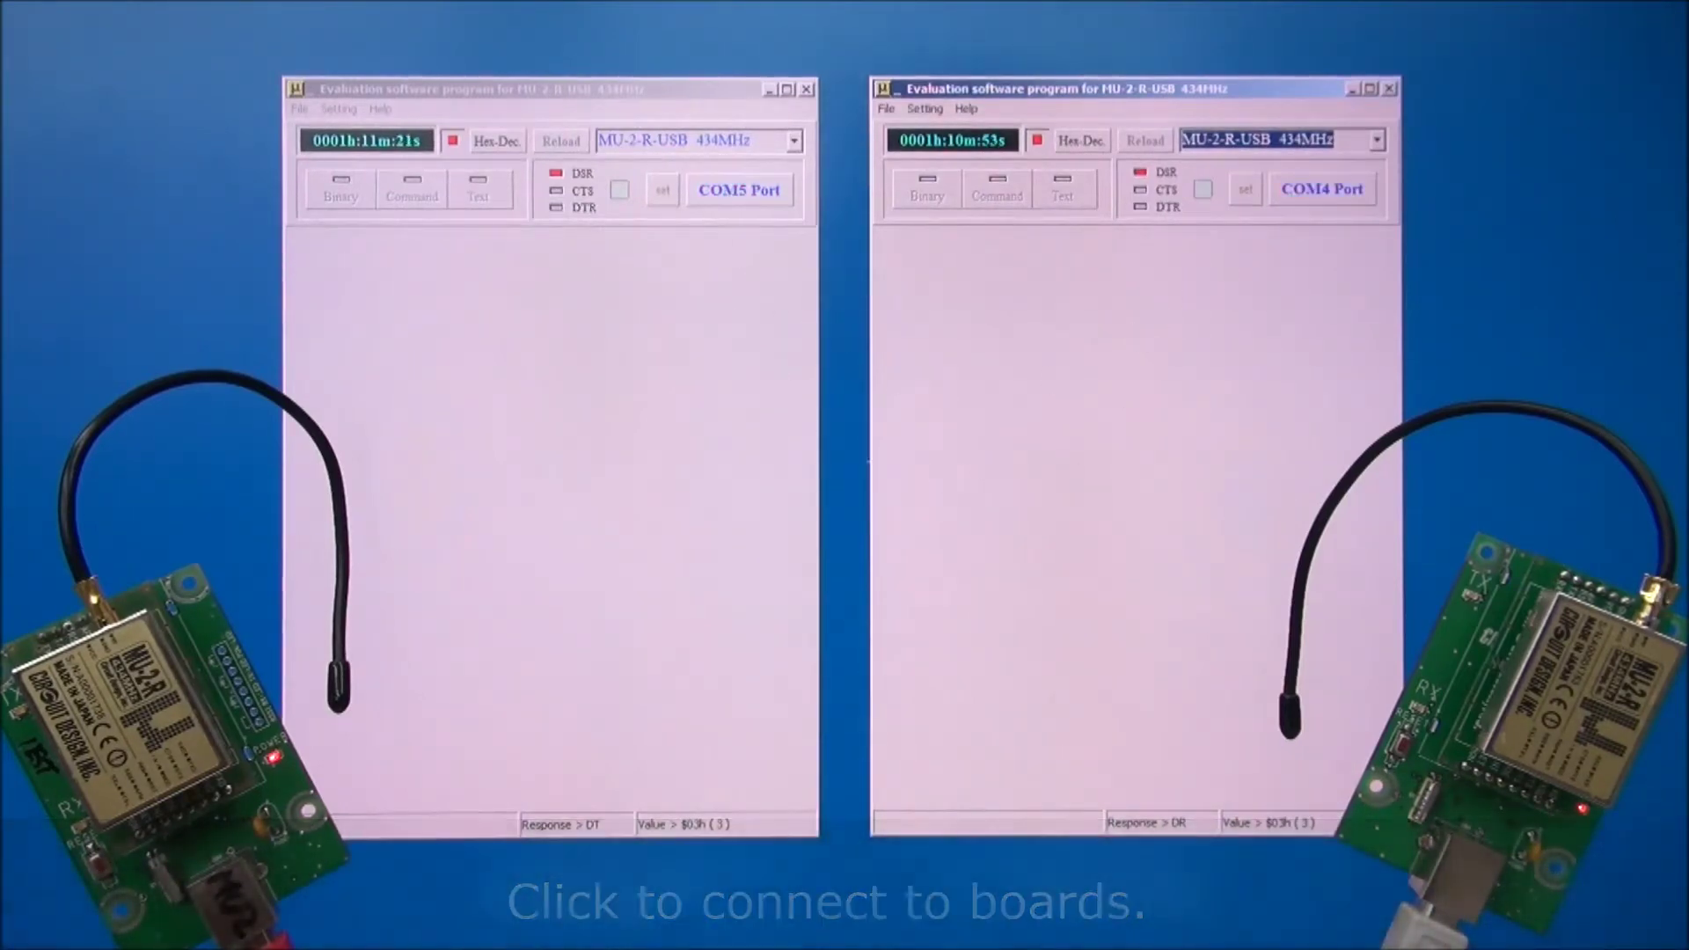
- Accept the serial port settings and connect the left window to its board on COM5
{"action": "left_click", "coordinate": [668, 200]}
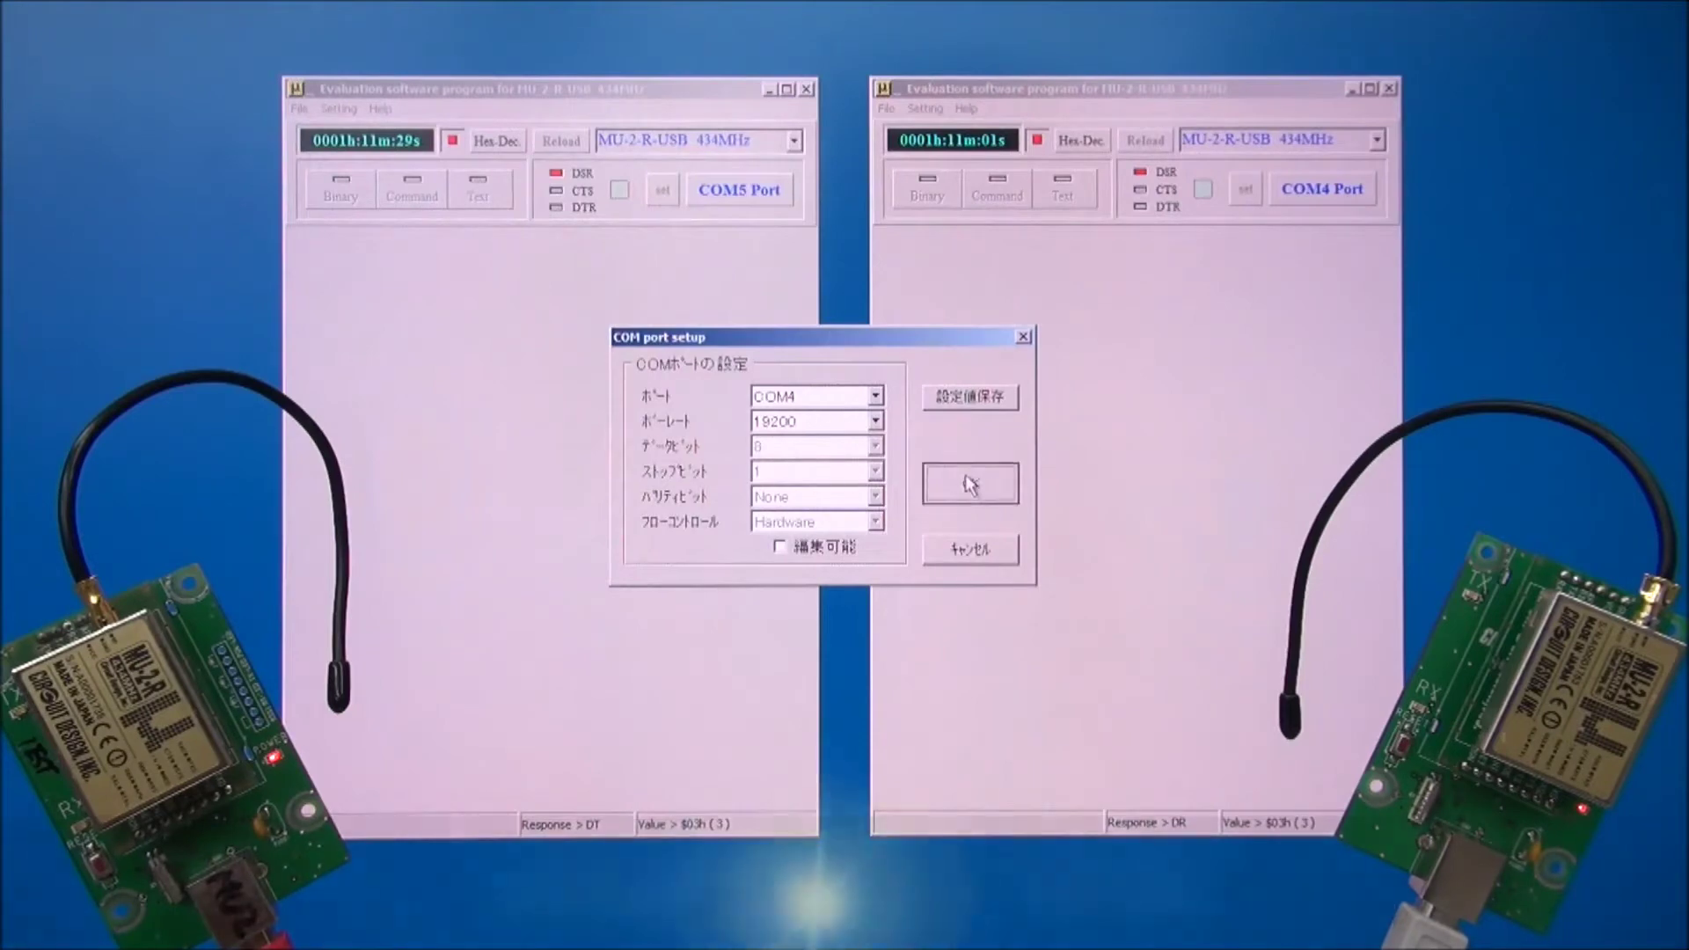
{"action": "left_click", "coordinate": [970, 485]}
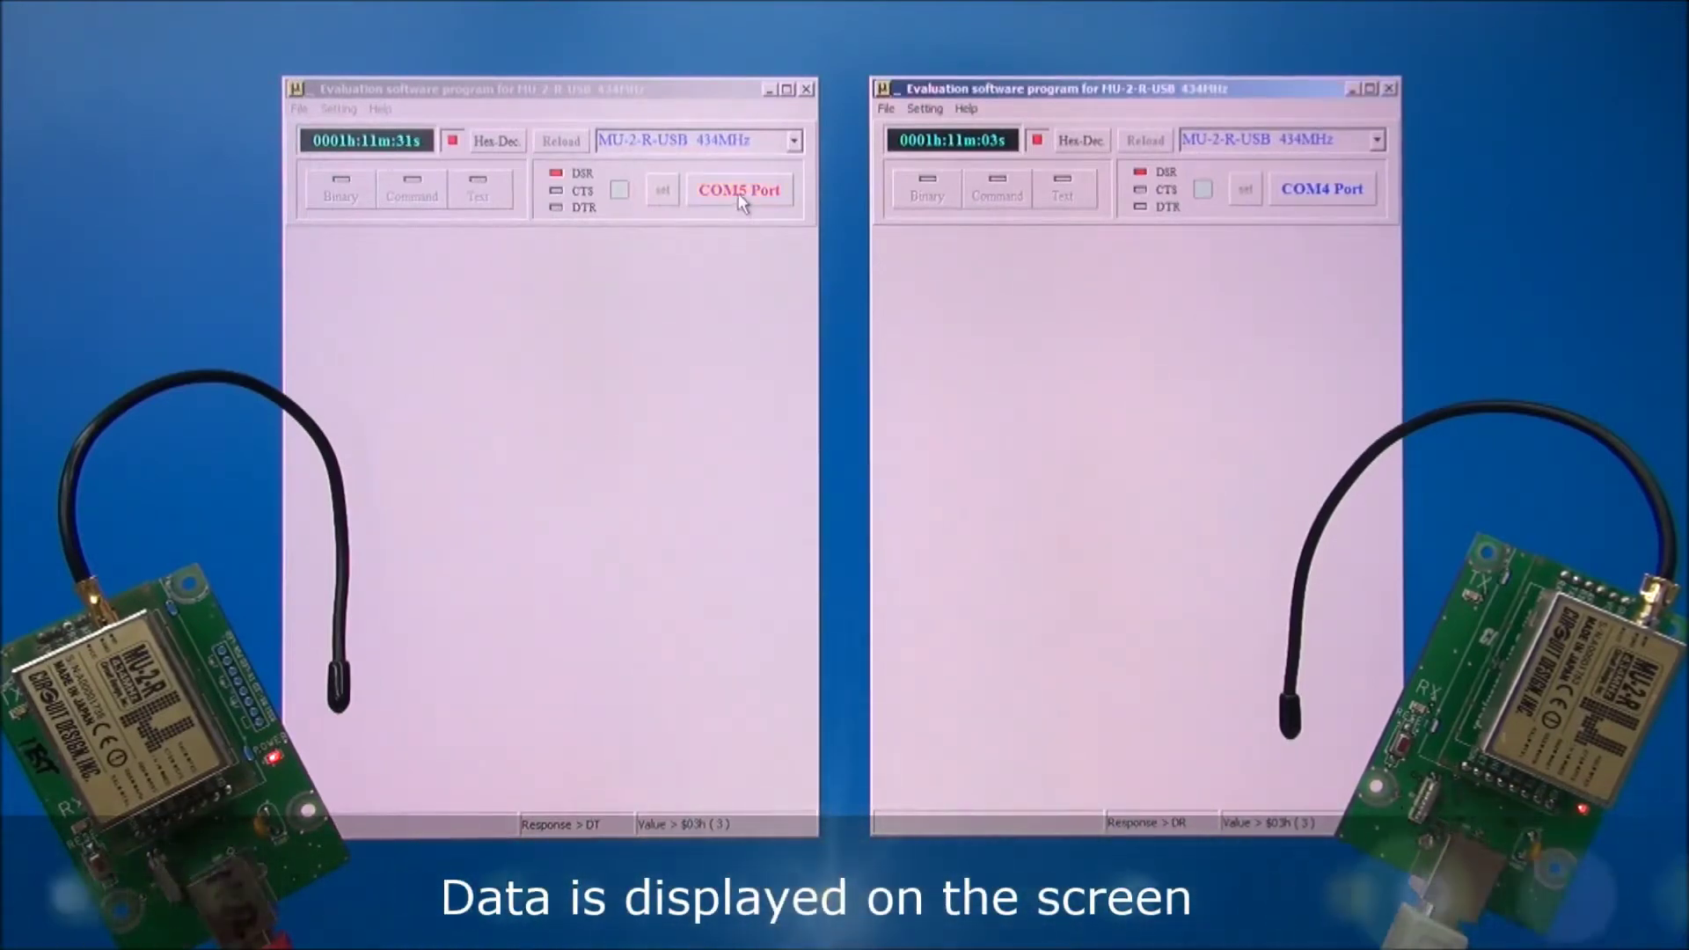
{"action": "left_click", "coordinate": [737, 193]}
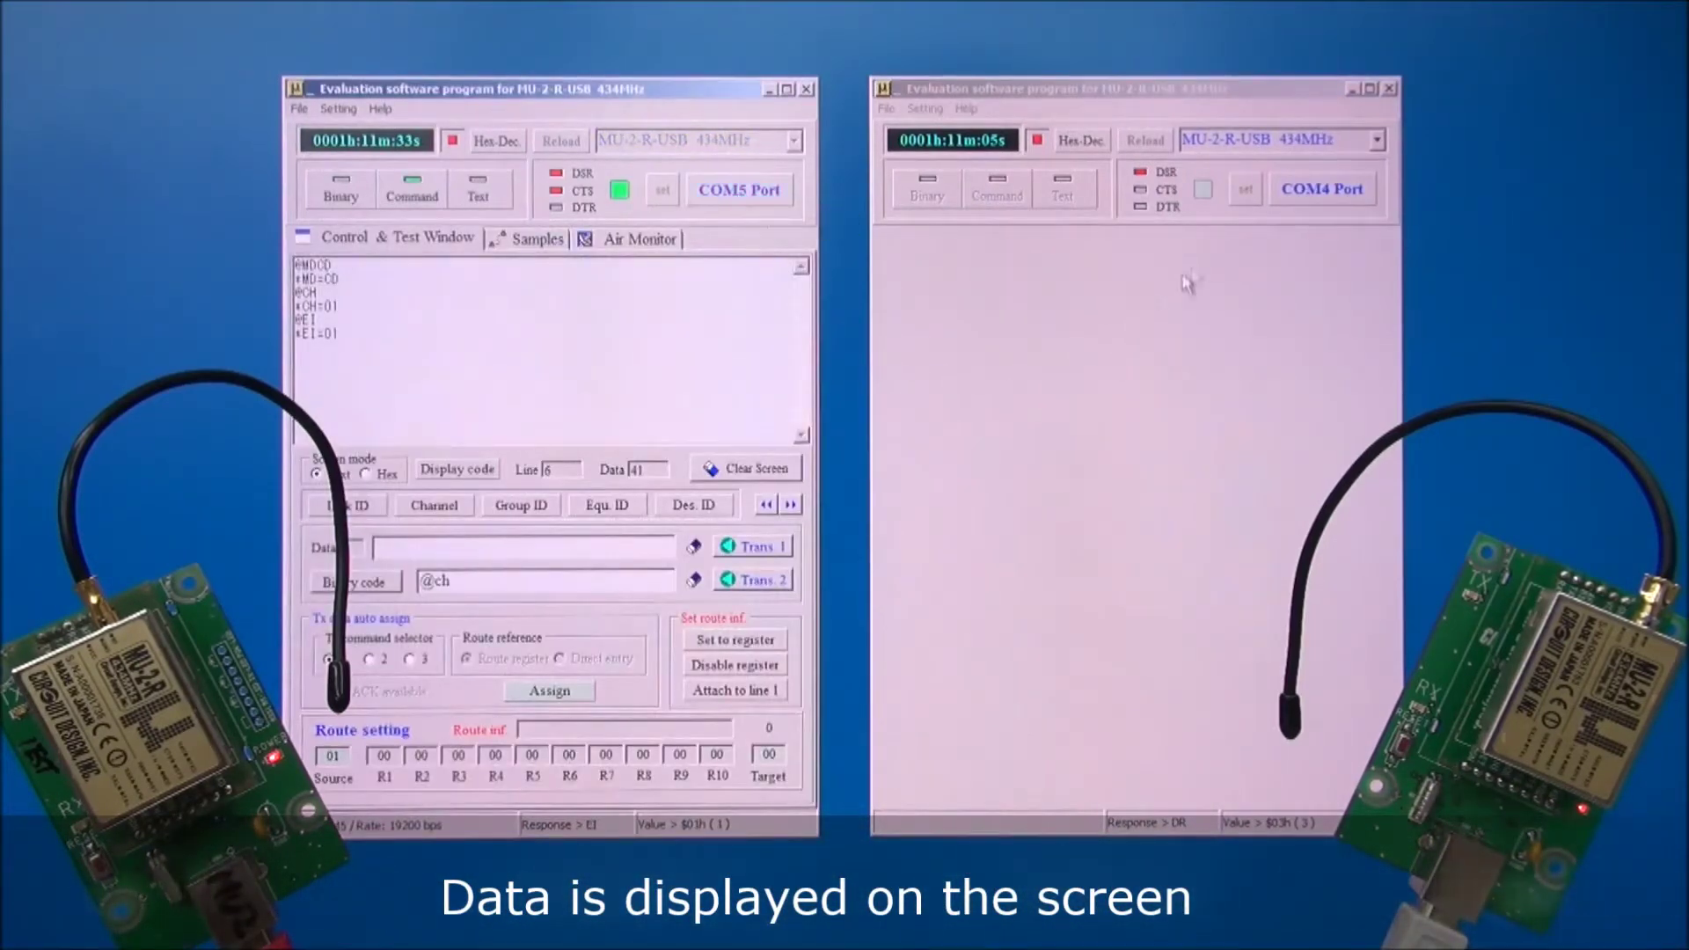
{"action": "left_click", "coordinate": [1319, 188]}
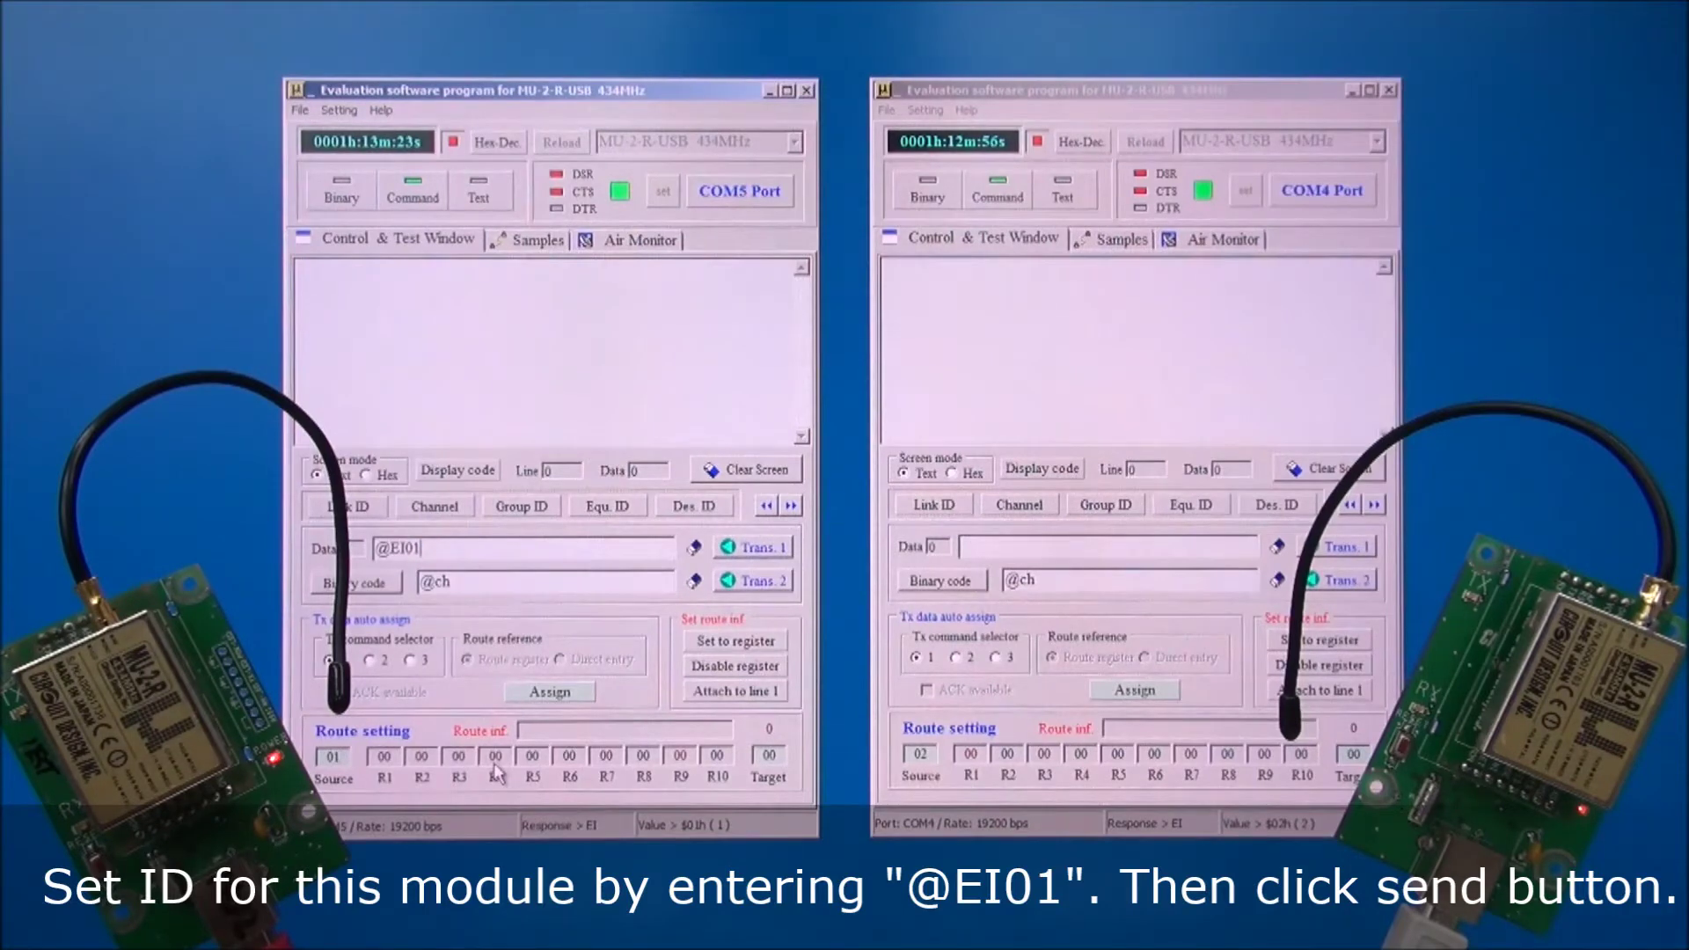
{"action": "left_click", "coordinate": [749, 547]}
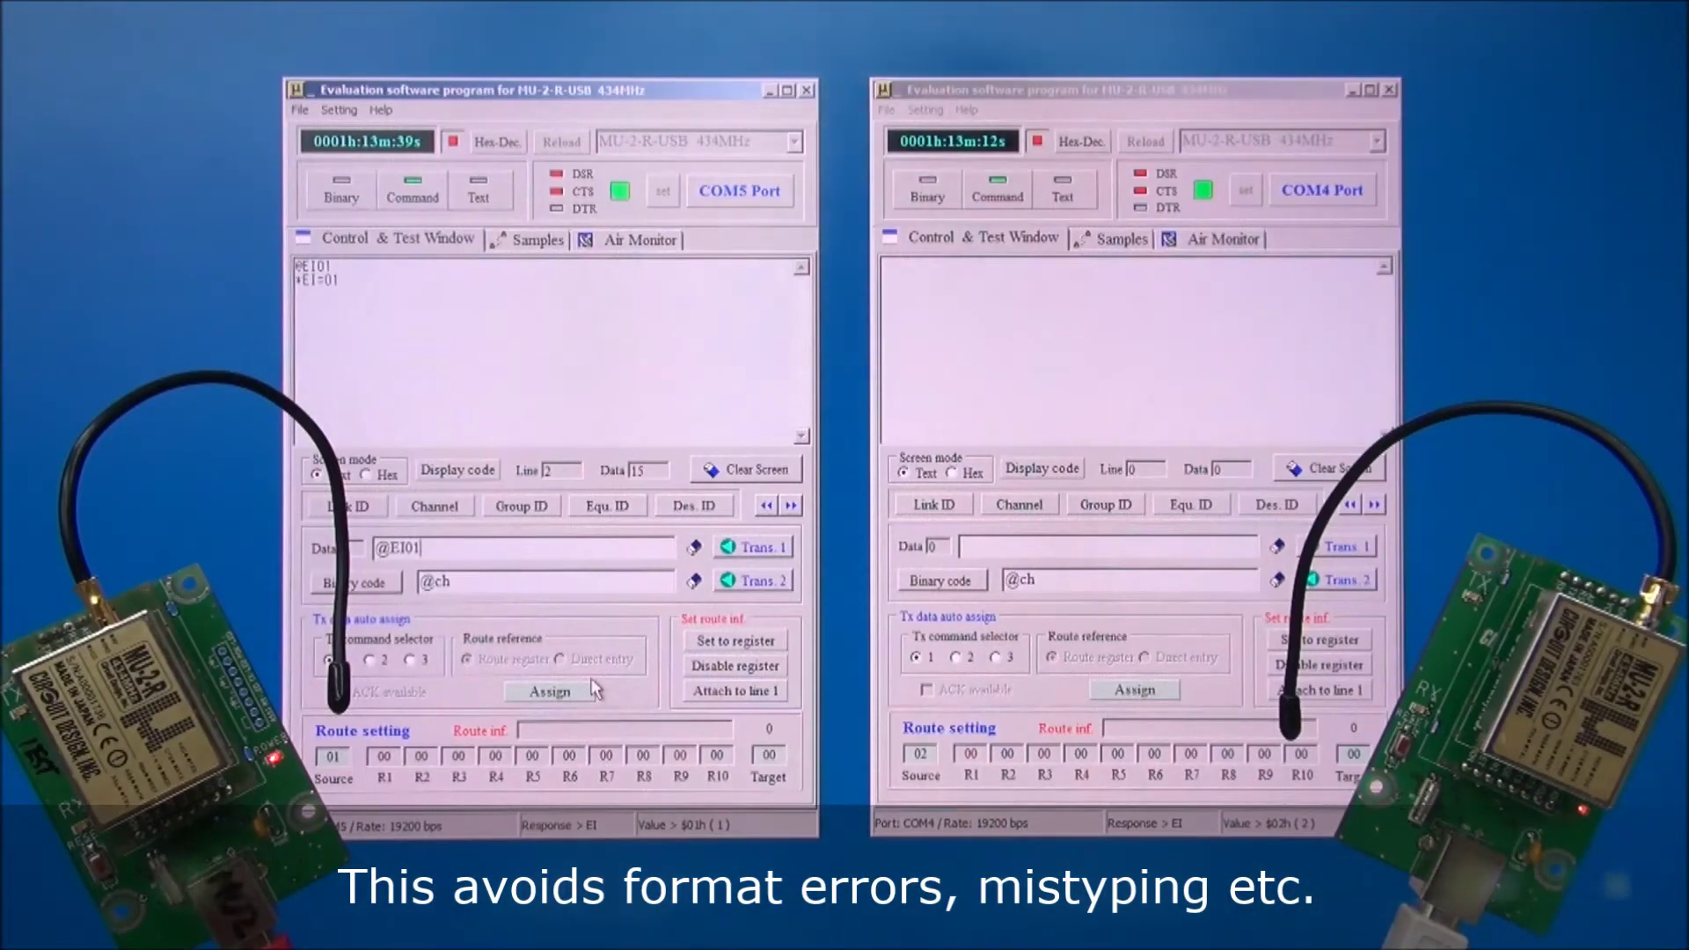
{"action": "key", "text": "BackSpace"}
{"action": "key", "text": "BackSpace"}
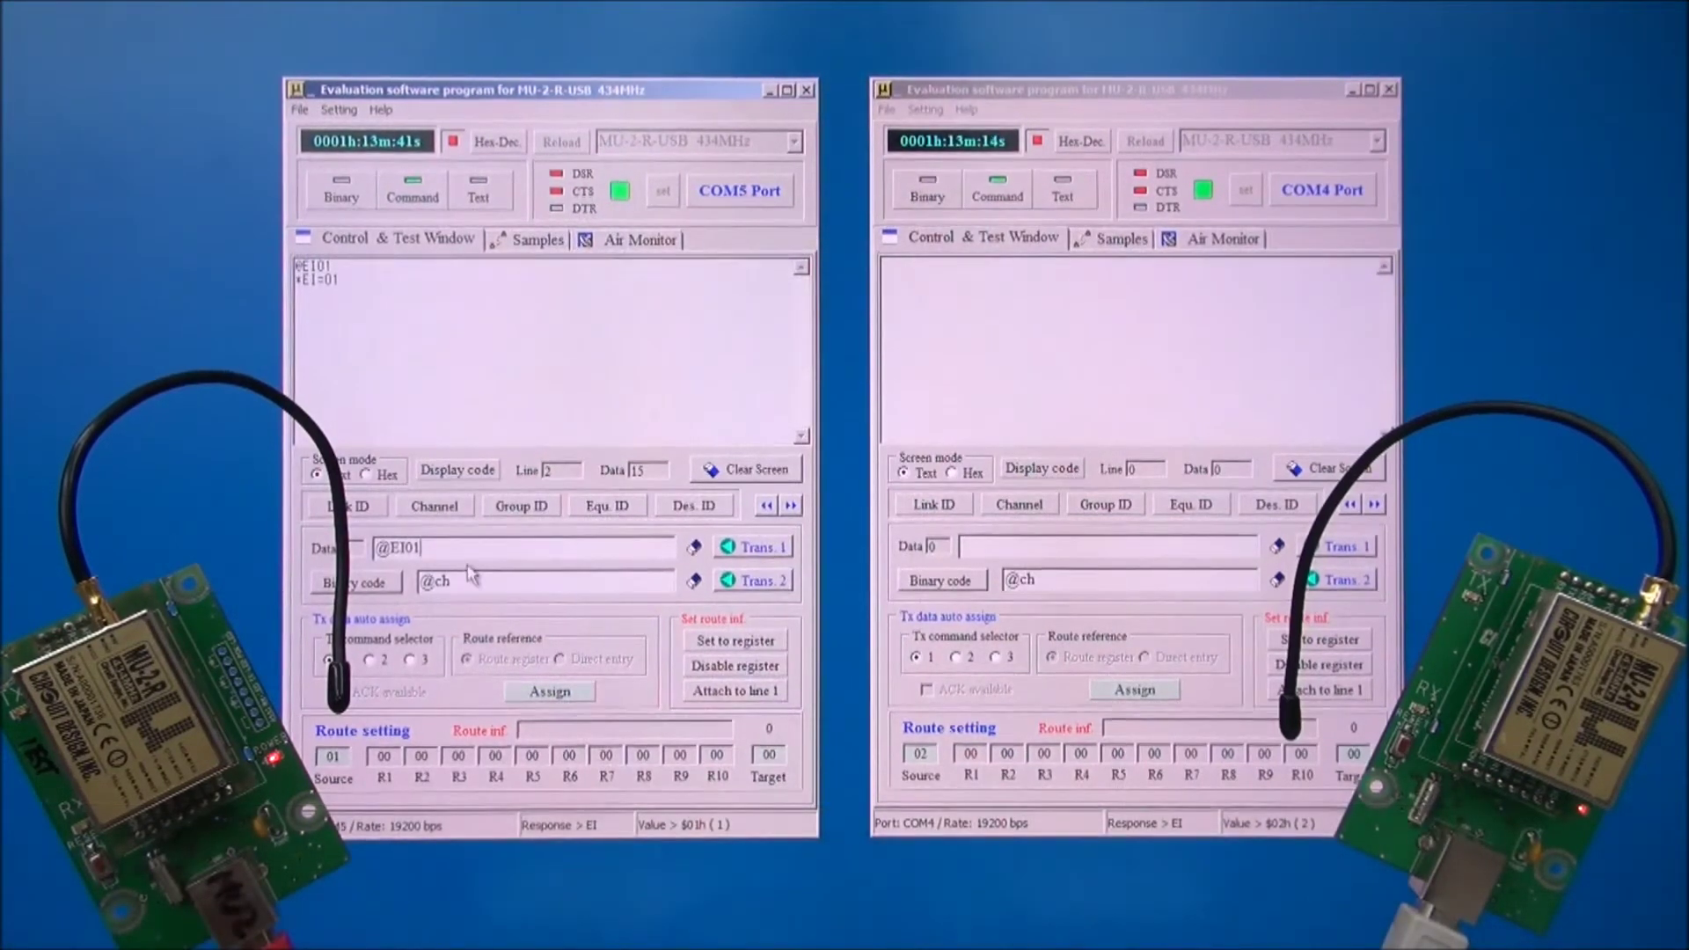
{"action": "key", "text": "BackSpace"}
{"action": "key", "text": "BackSpace"}
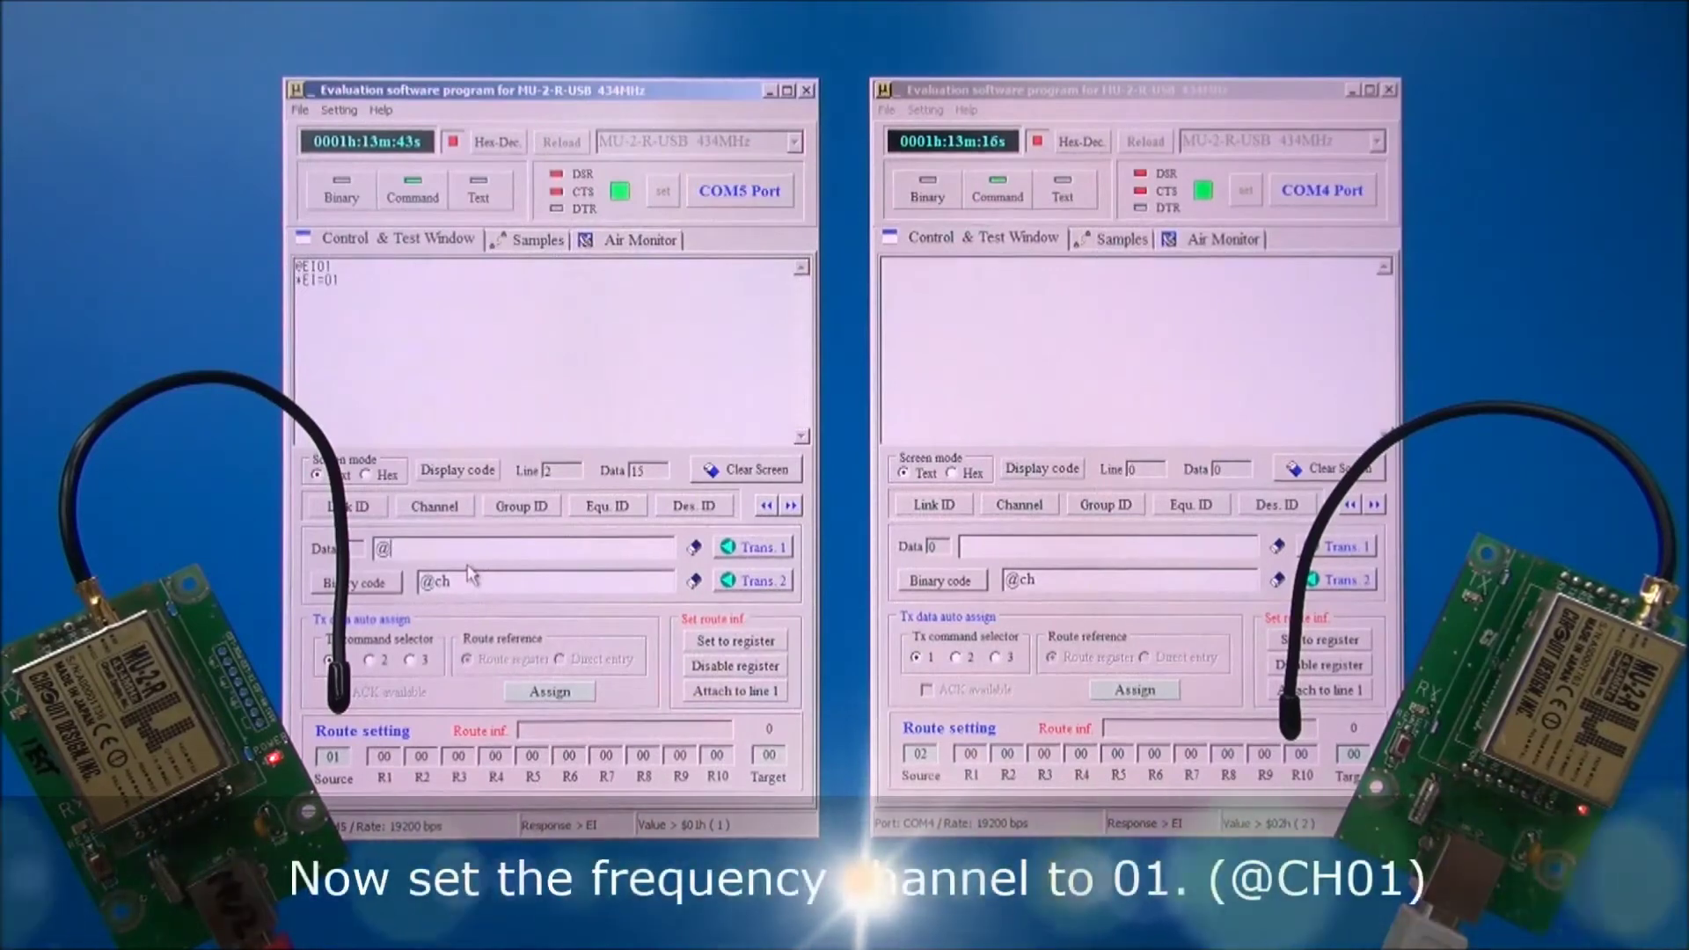
{"action": "type", "text": "CH01"}
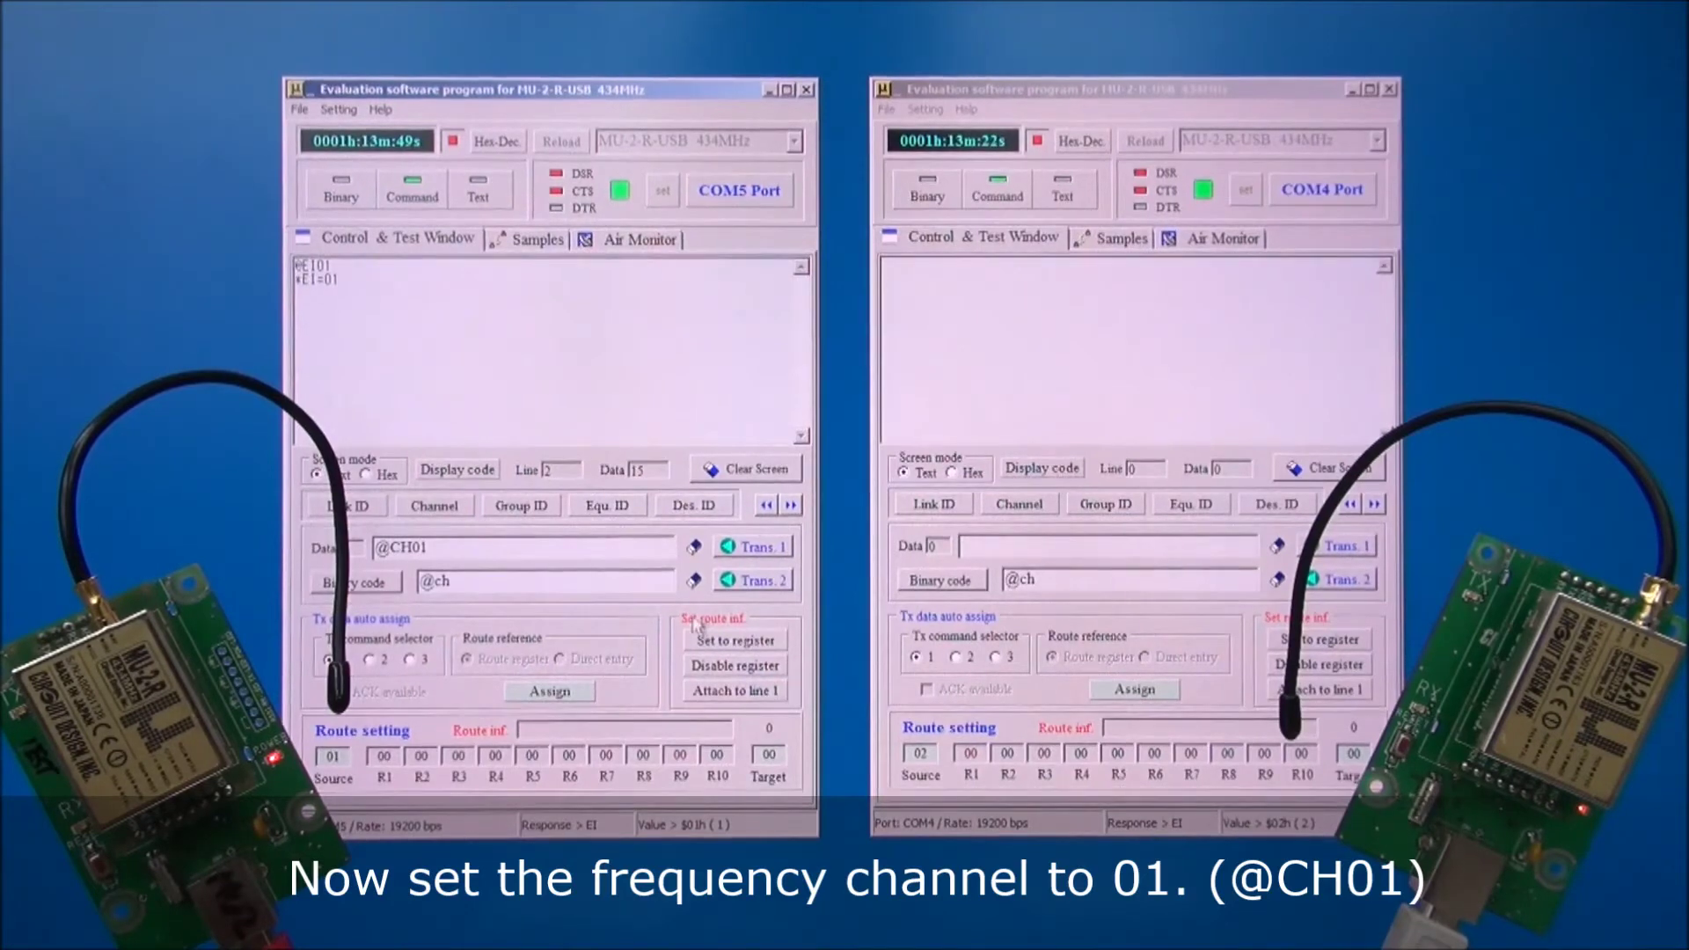
{"action": "left_click", "coordinate": [737, 554]}
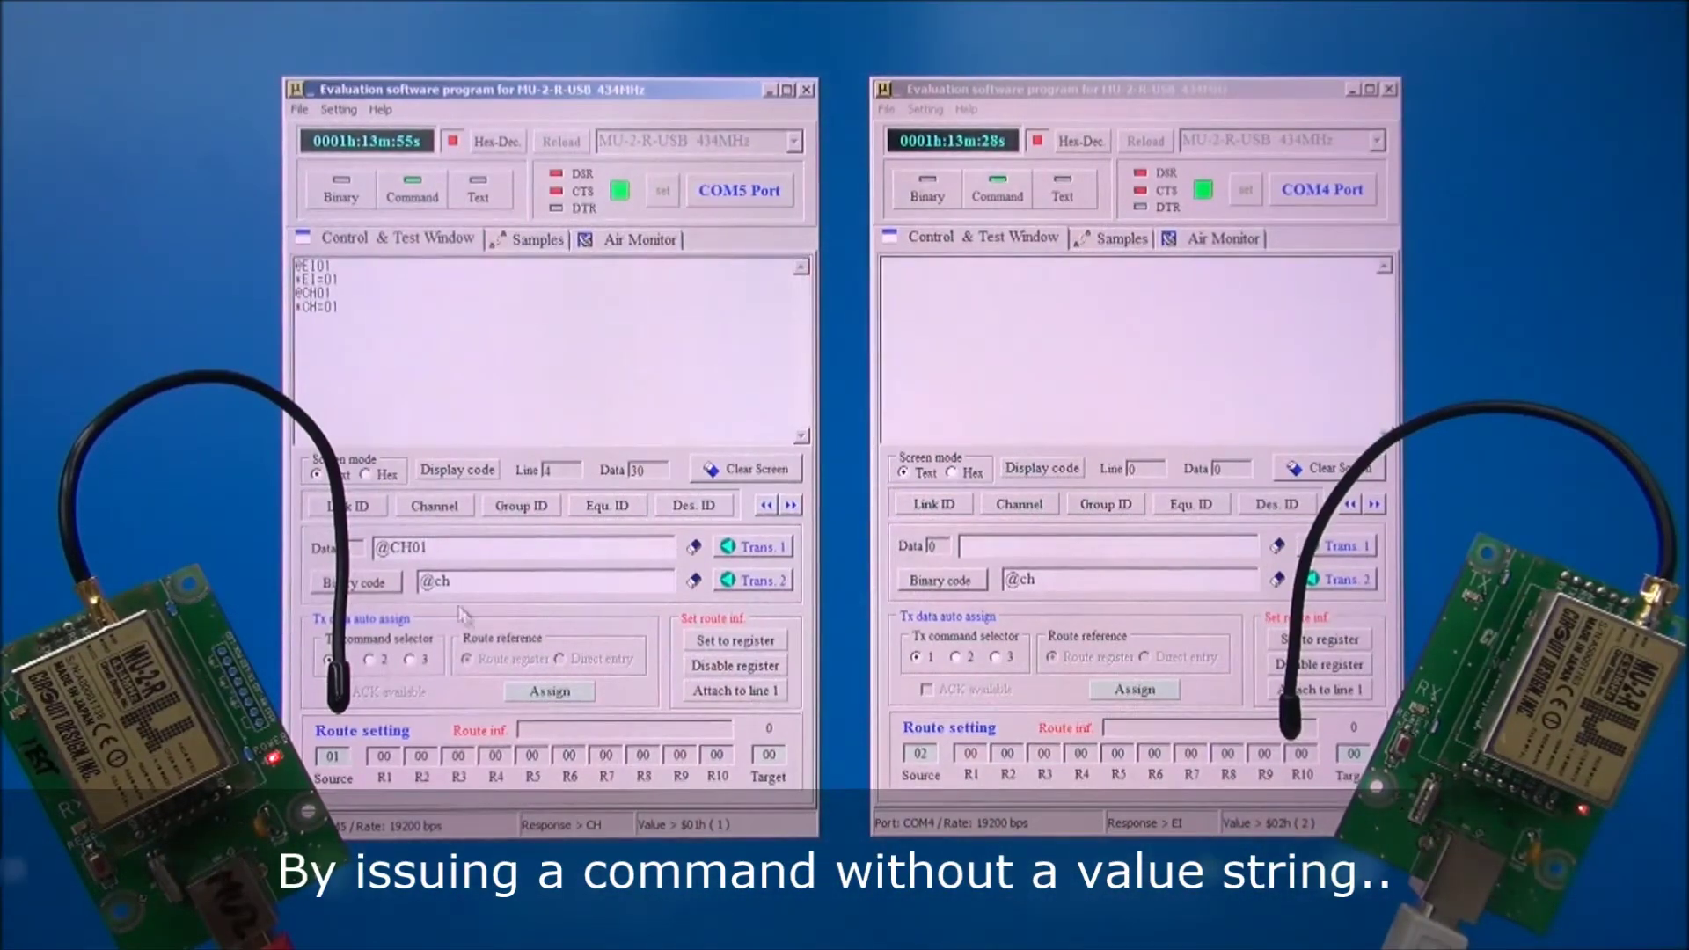
{"action": "key", "text": "BackSpace"}
{"action": "key", "text": "BackSpace"}
{"action": "key", "text": "BackSpace"}
{"action": "key", "text": "BackSpace"}
{"action": "key", "text": "BackSpace"}
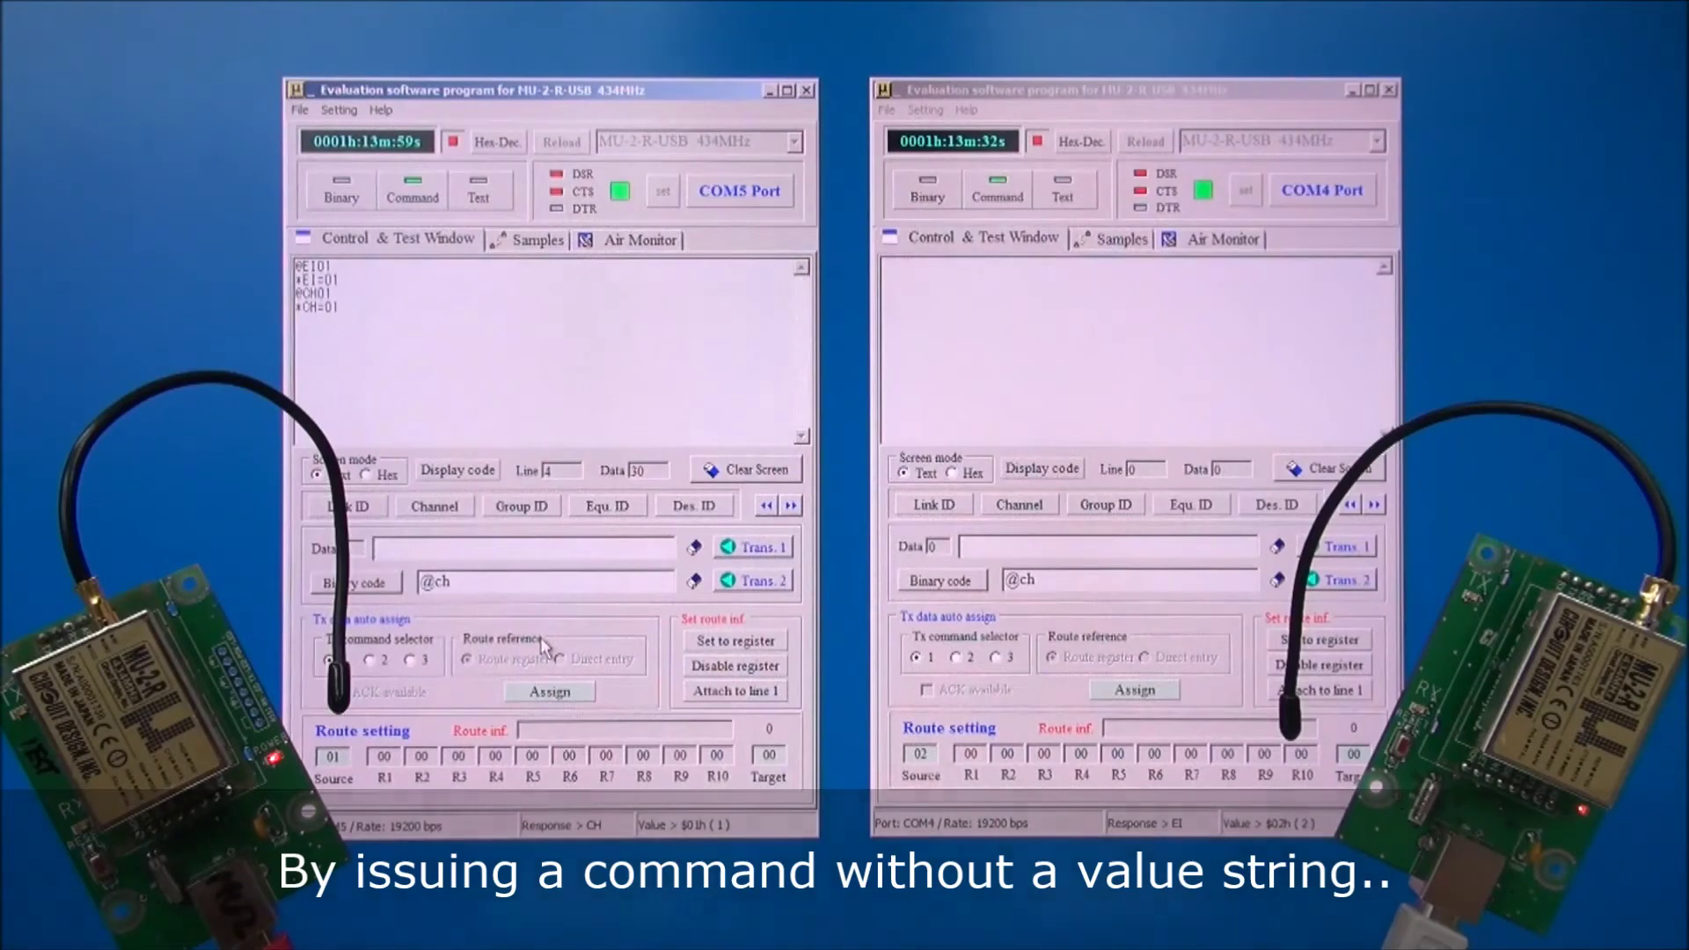
{"action": "type", "text": "@"}
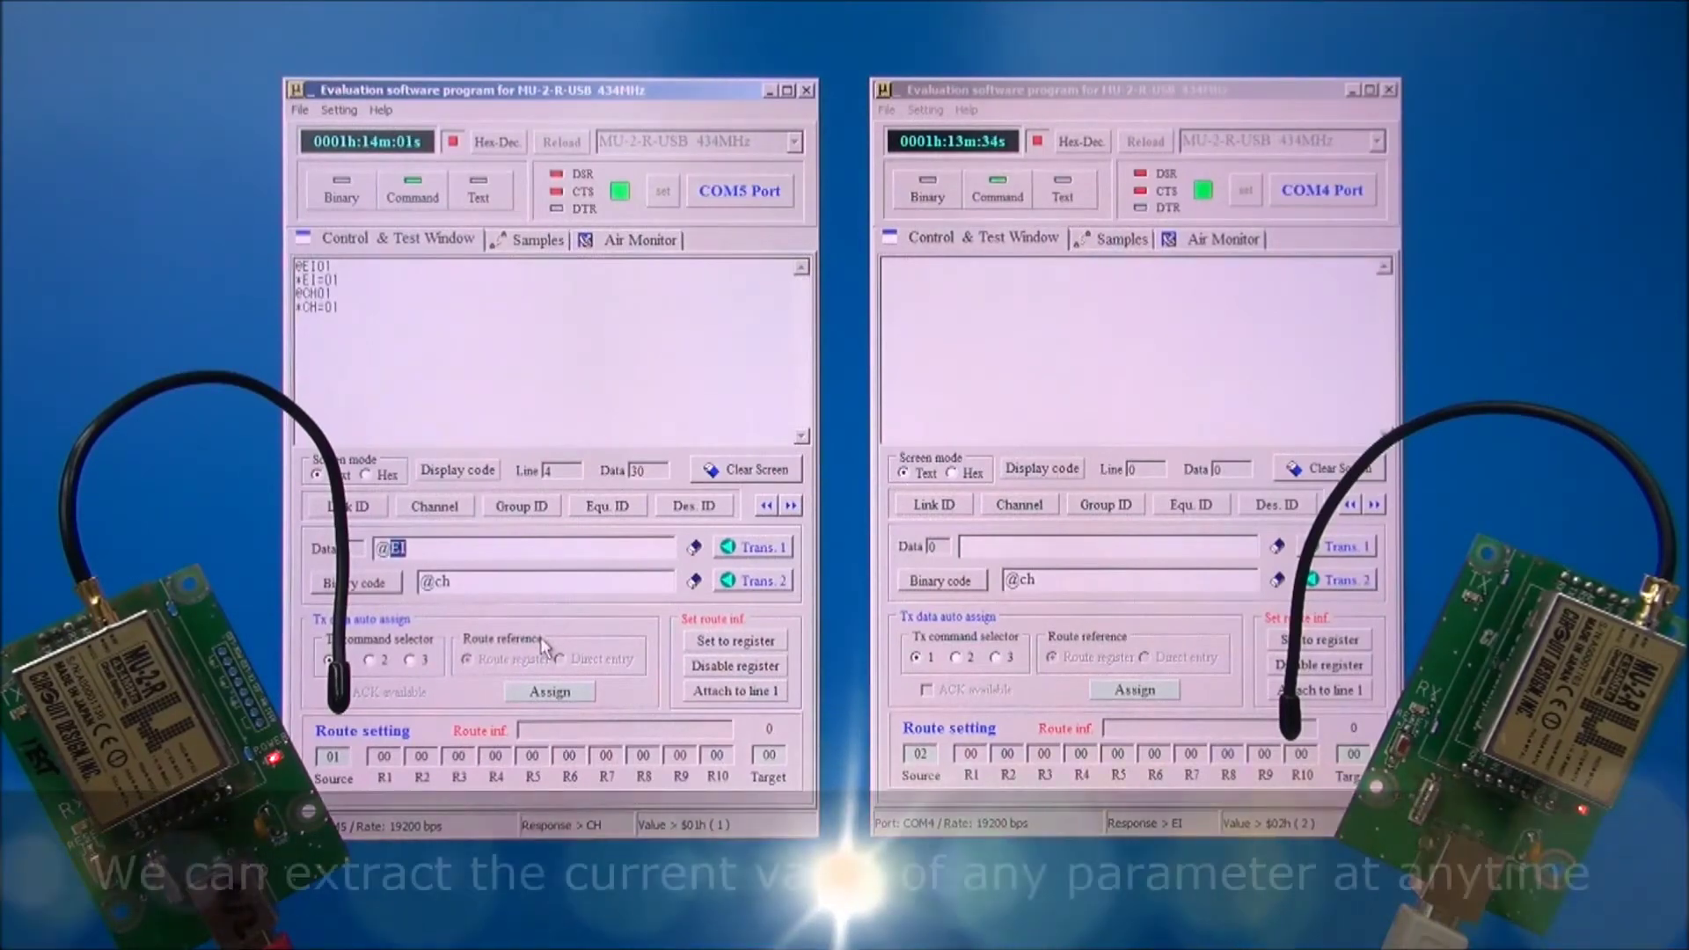
{"action": "type", "text": "CH"}
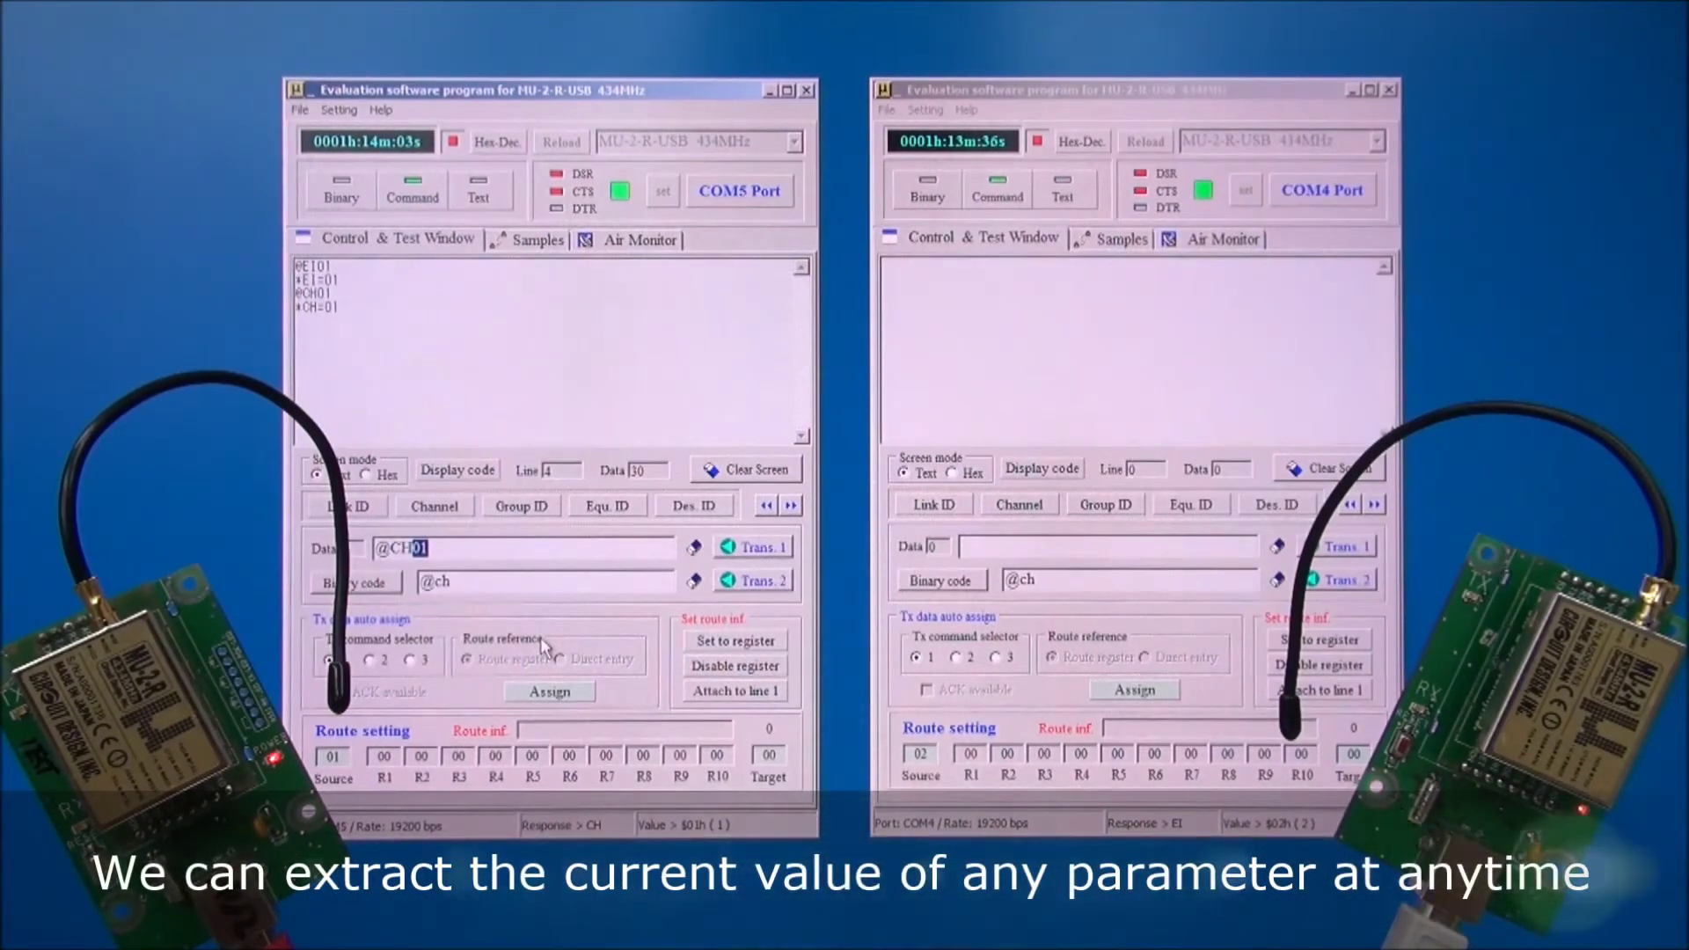
{"action": "key", "text": "Delete"}
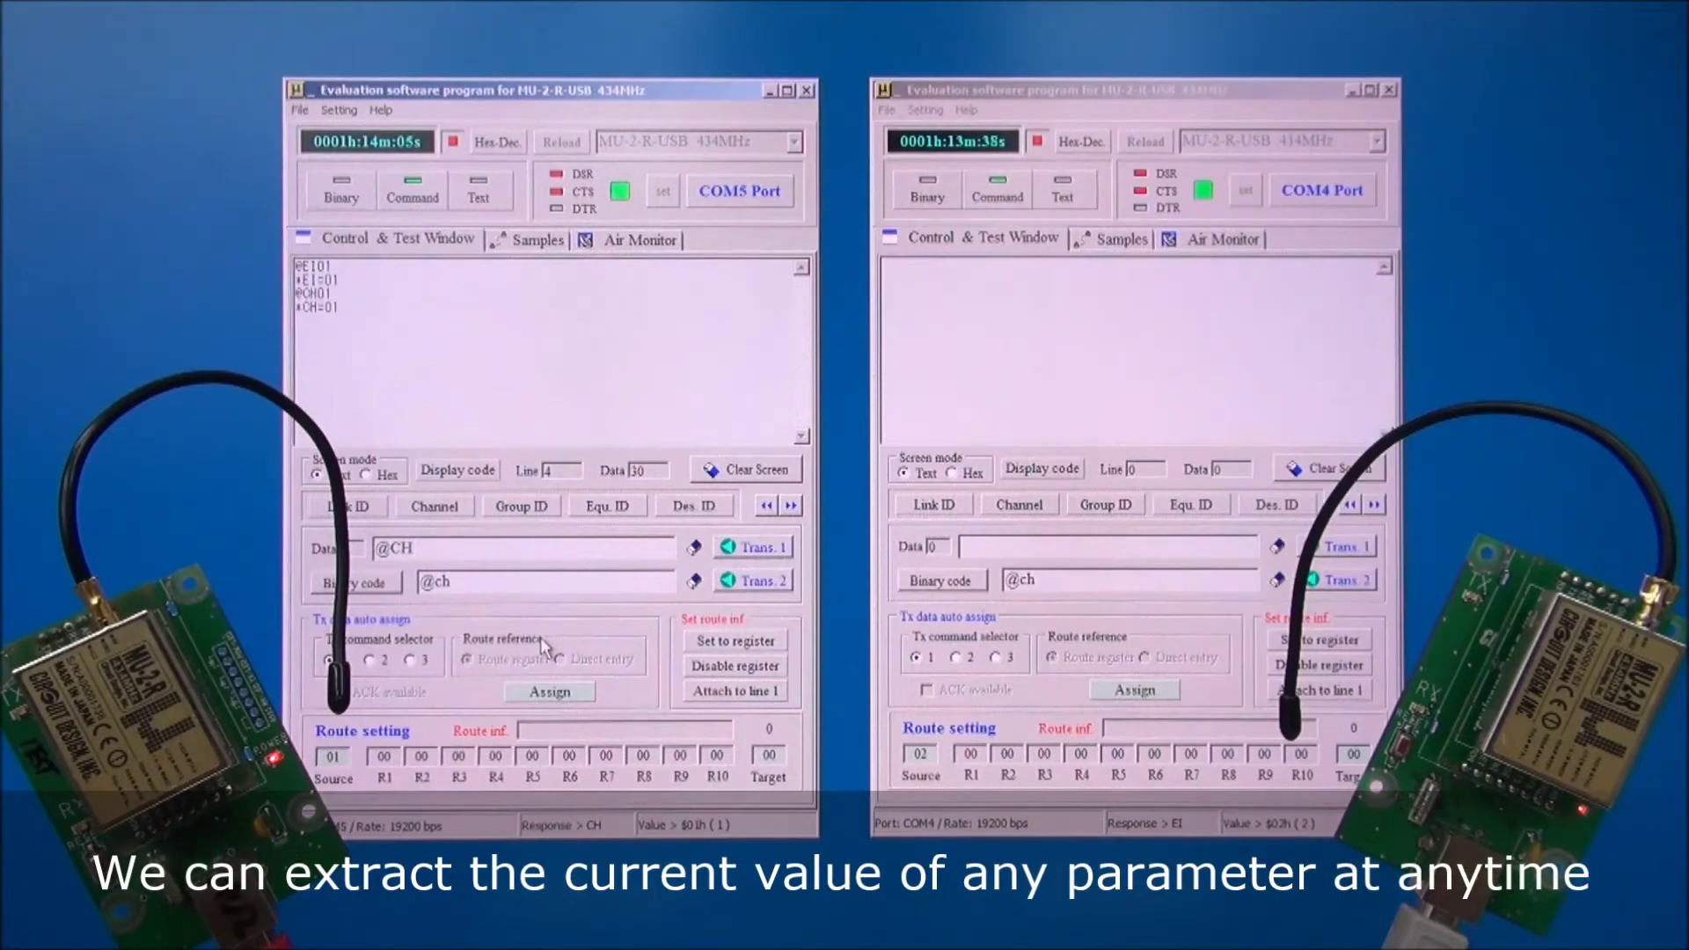
{"action": "left_click", "coordinate": [754, 551]}
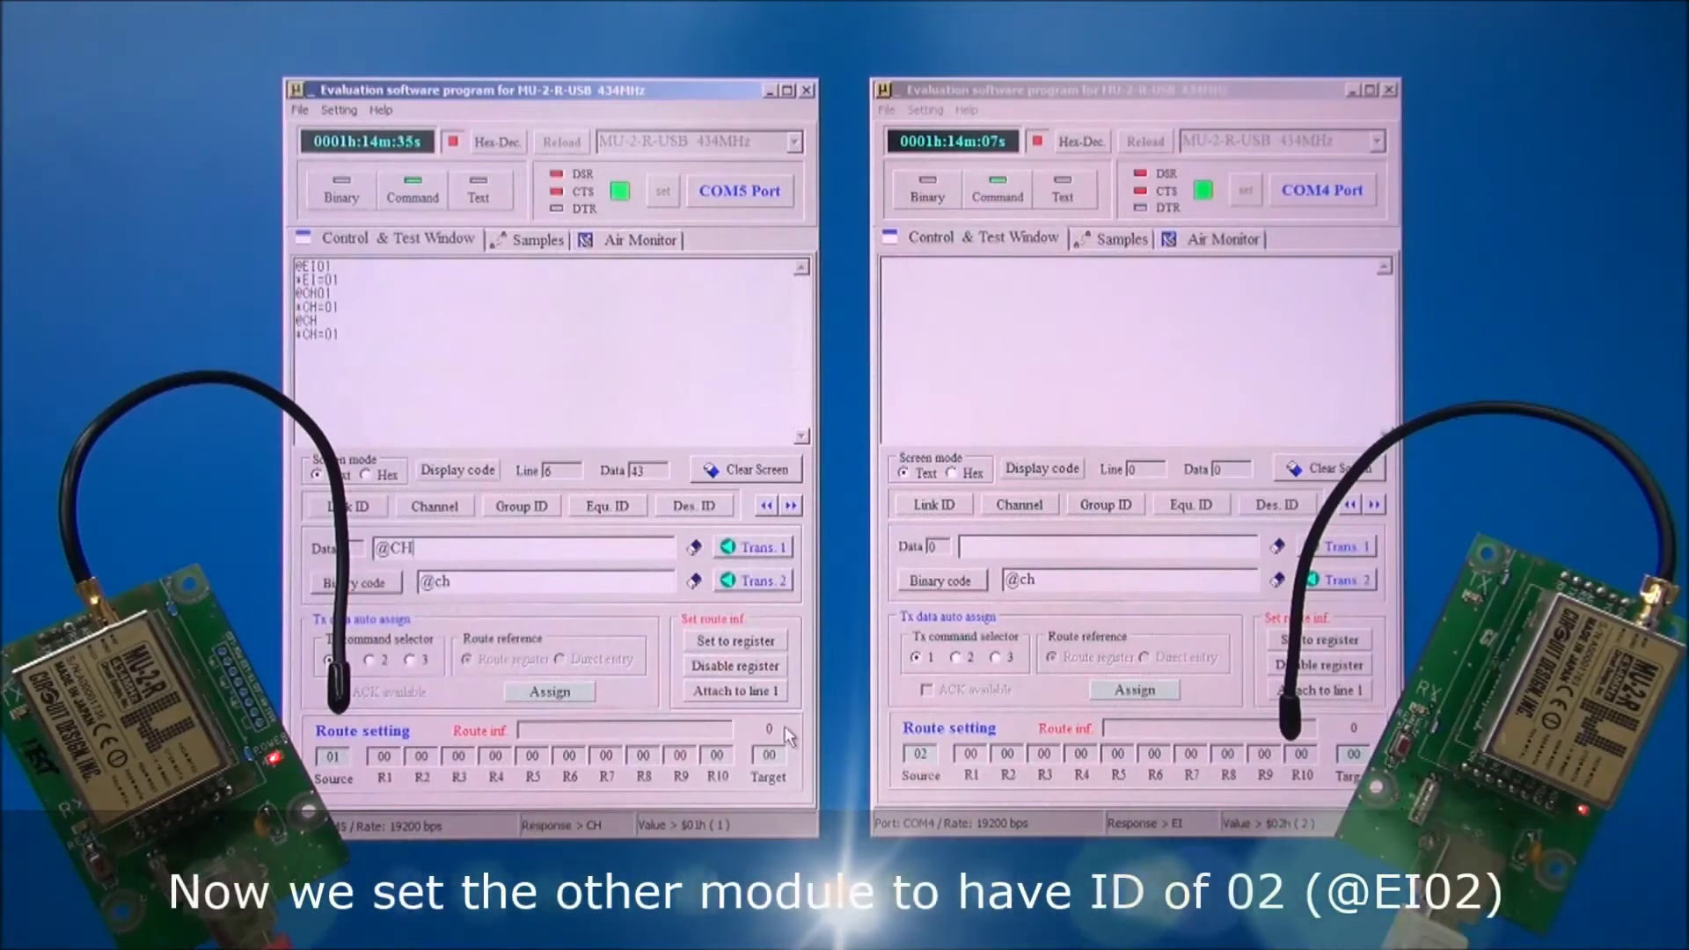
{"action": "left_click", "coordinate": [997, 548]}
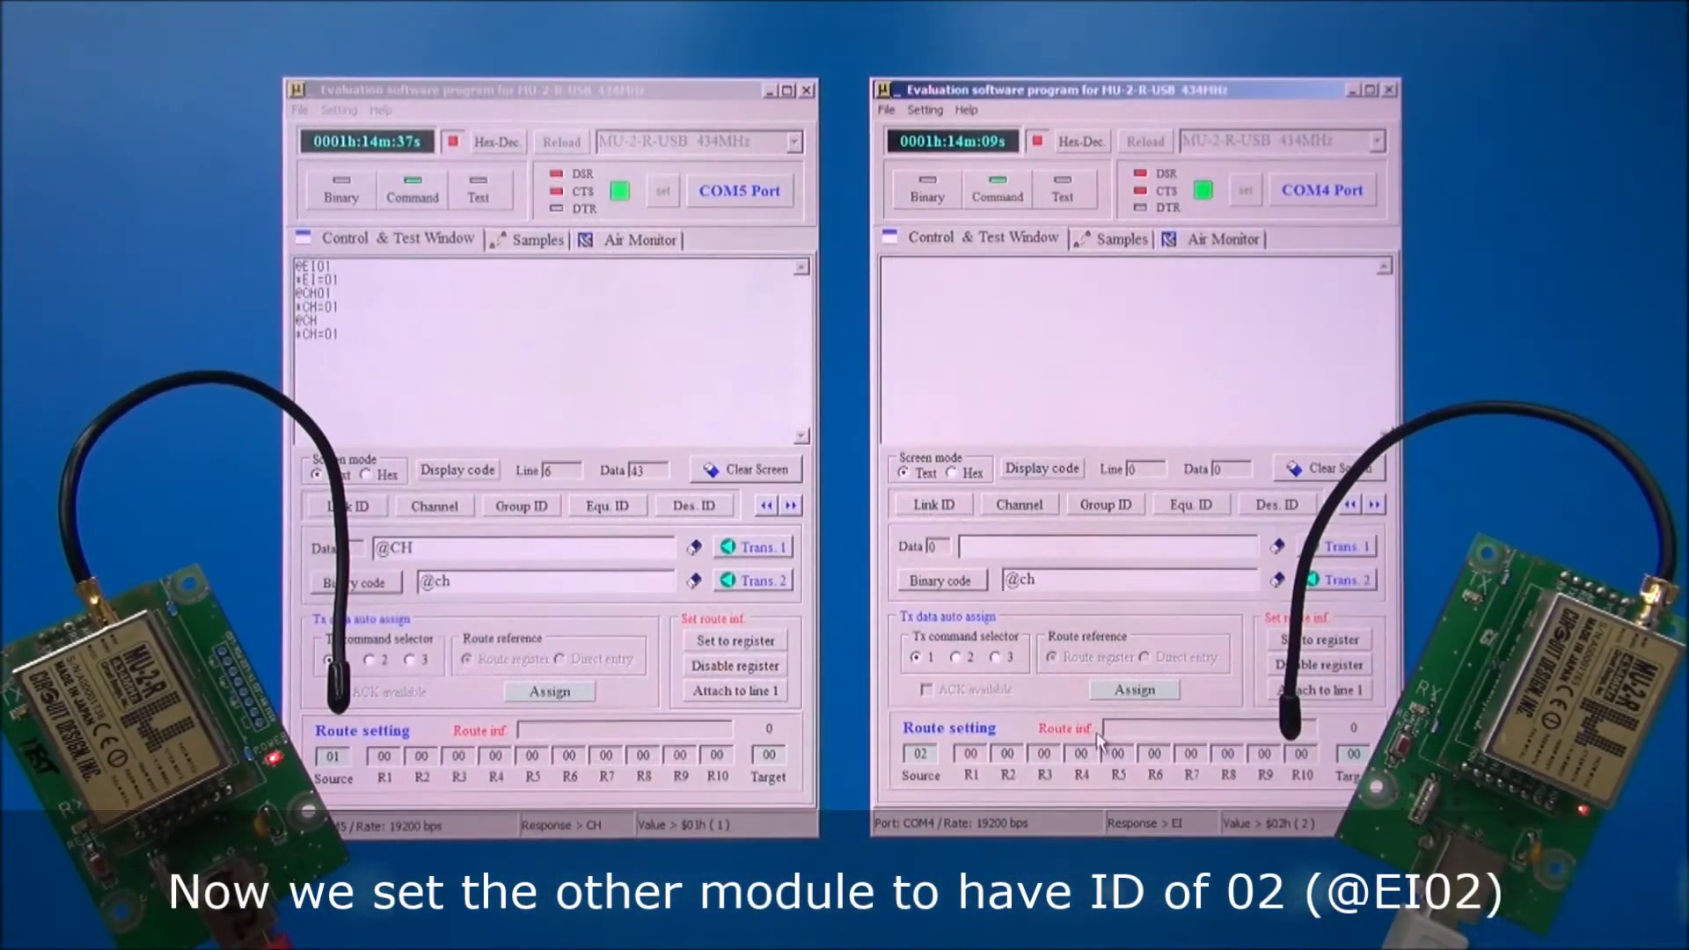
{"action": "type", "text": "@EI"}
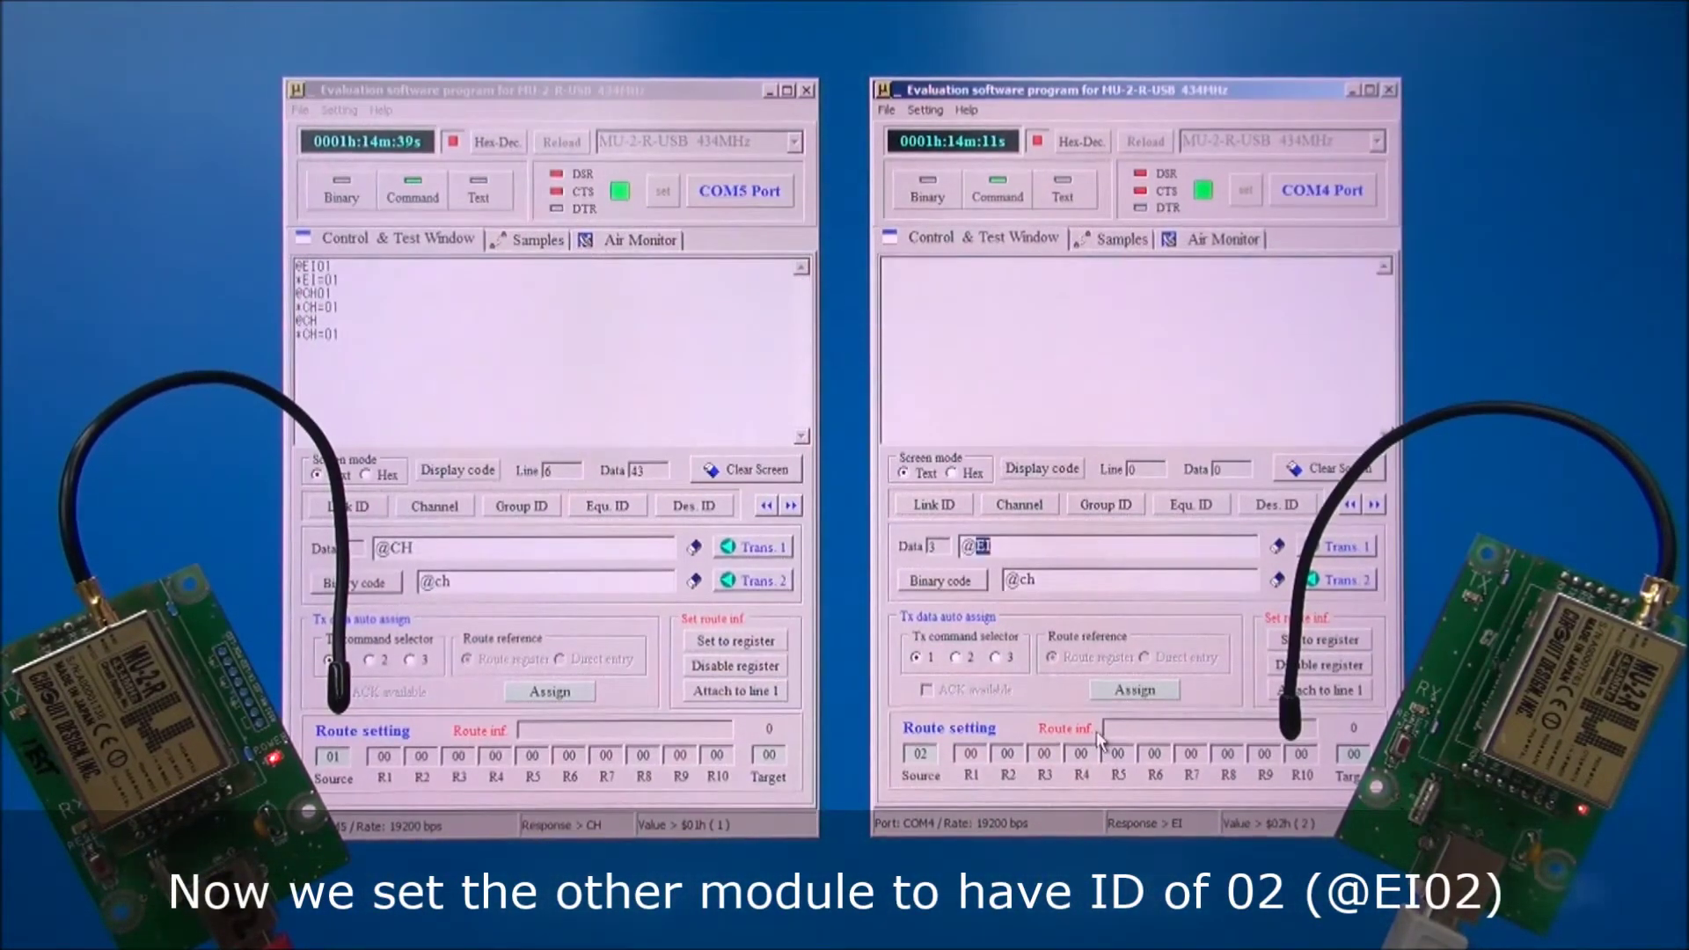
{"action": "type", "text": "02"}
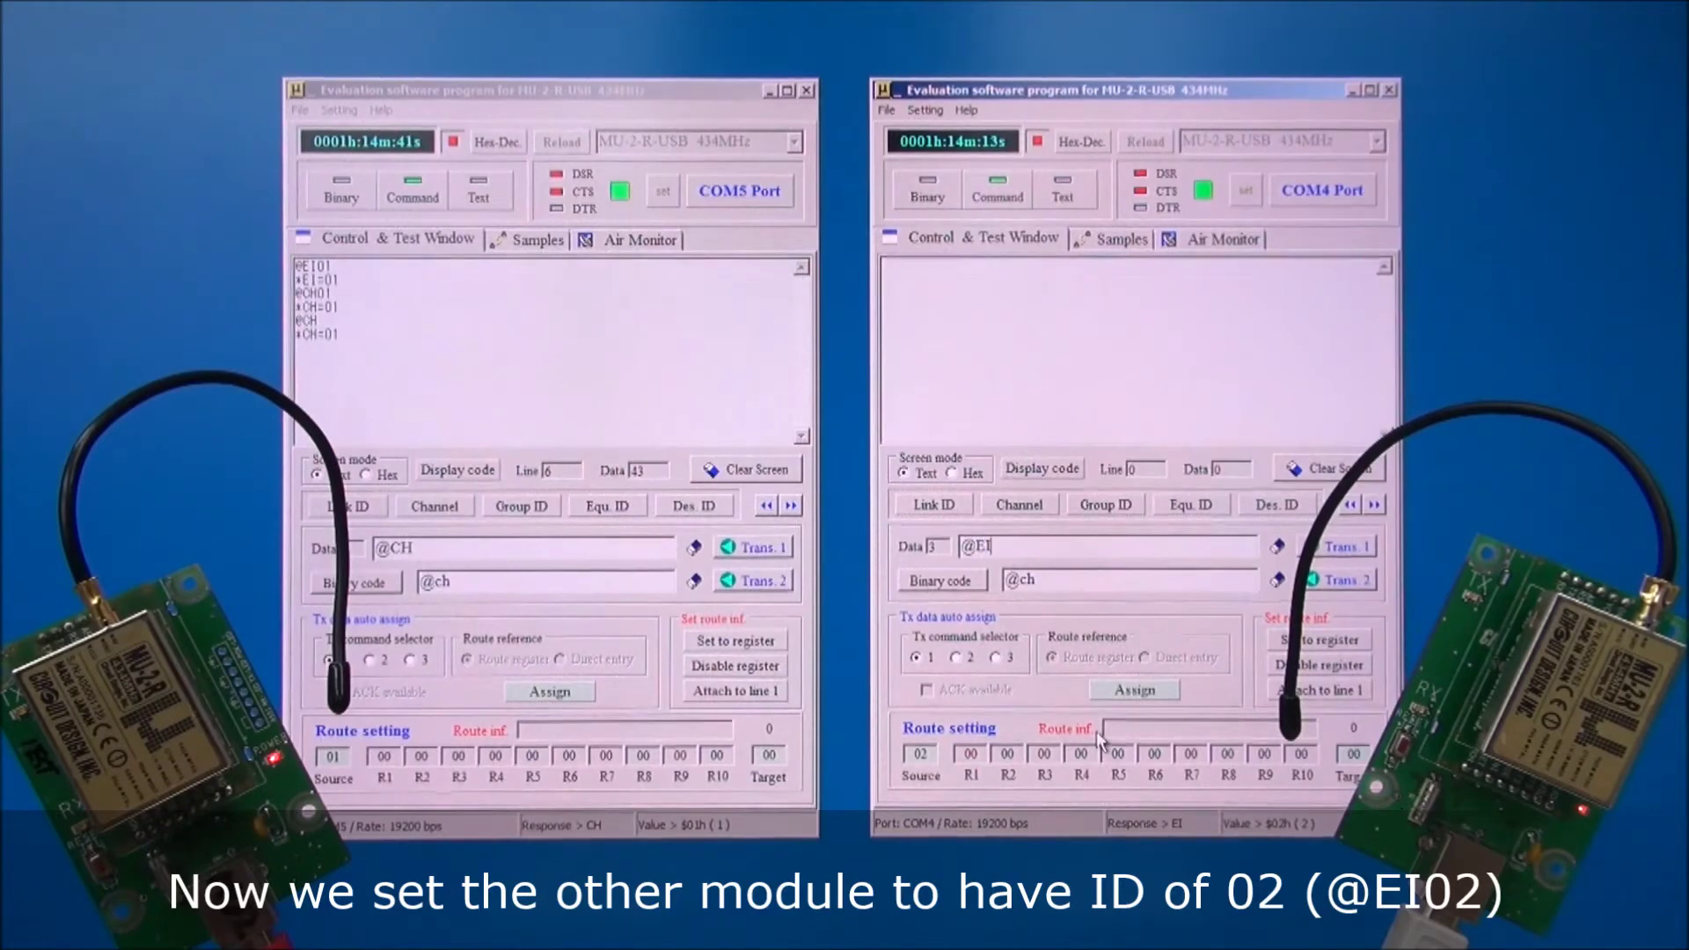
{"action": "key", "text": "Return"}
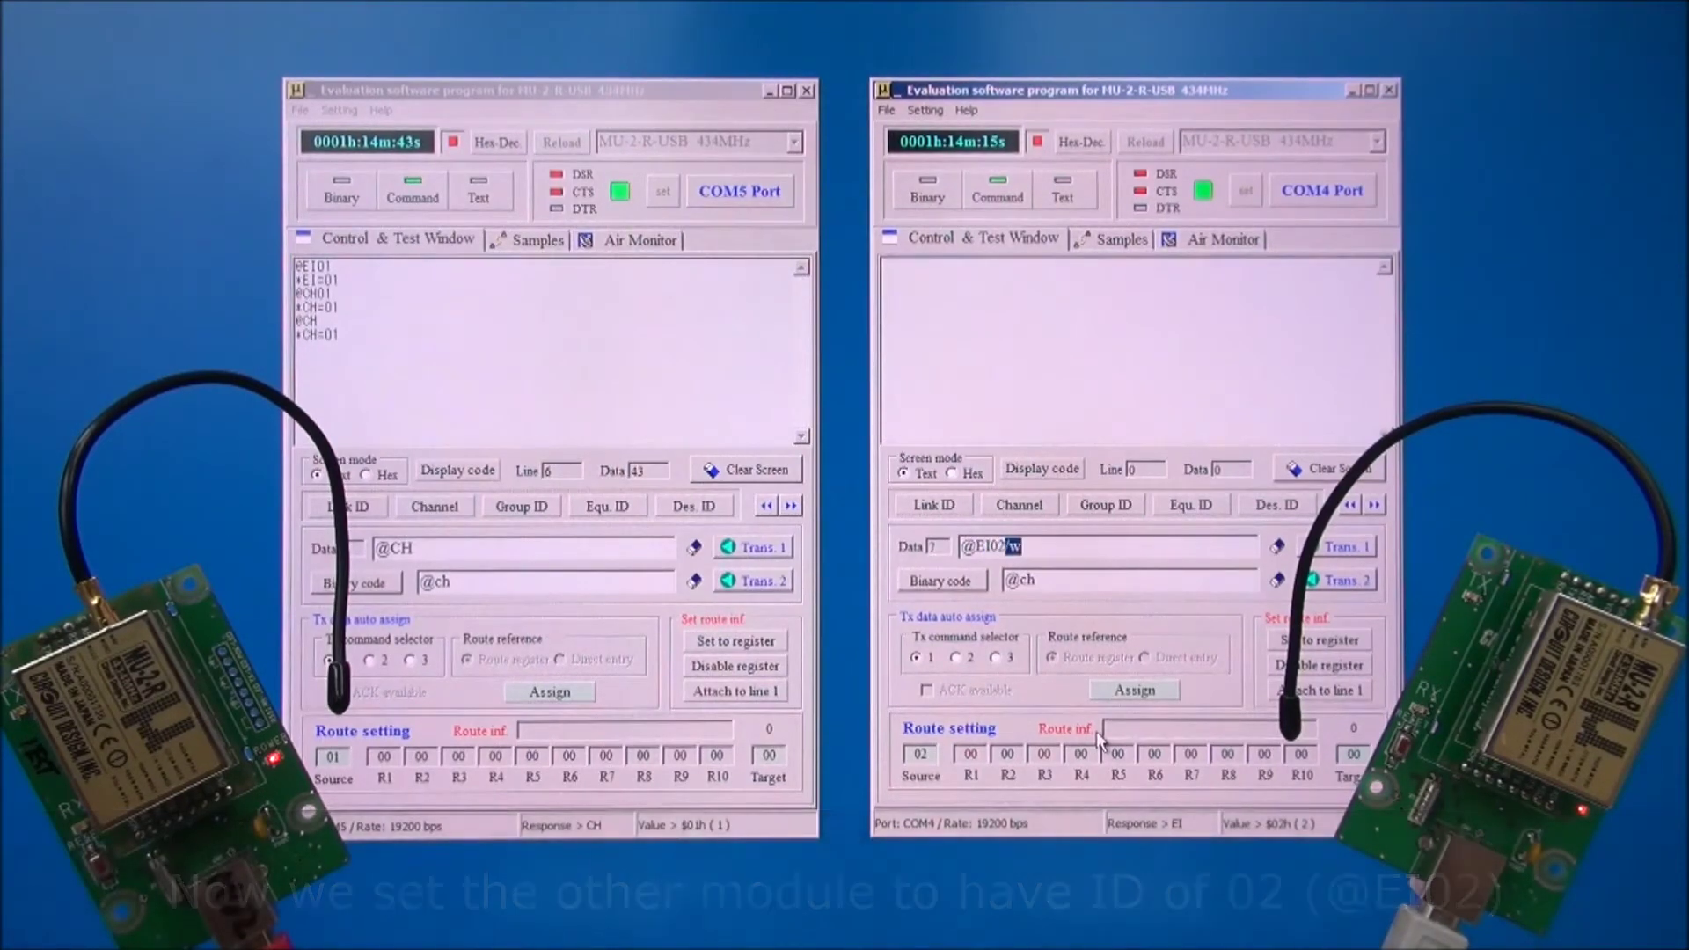
{"action": "key", "text": "BackSpace"}
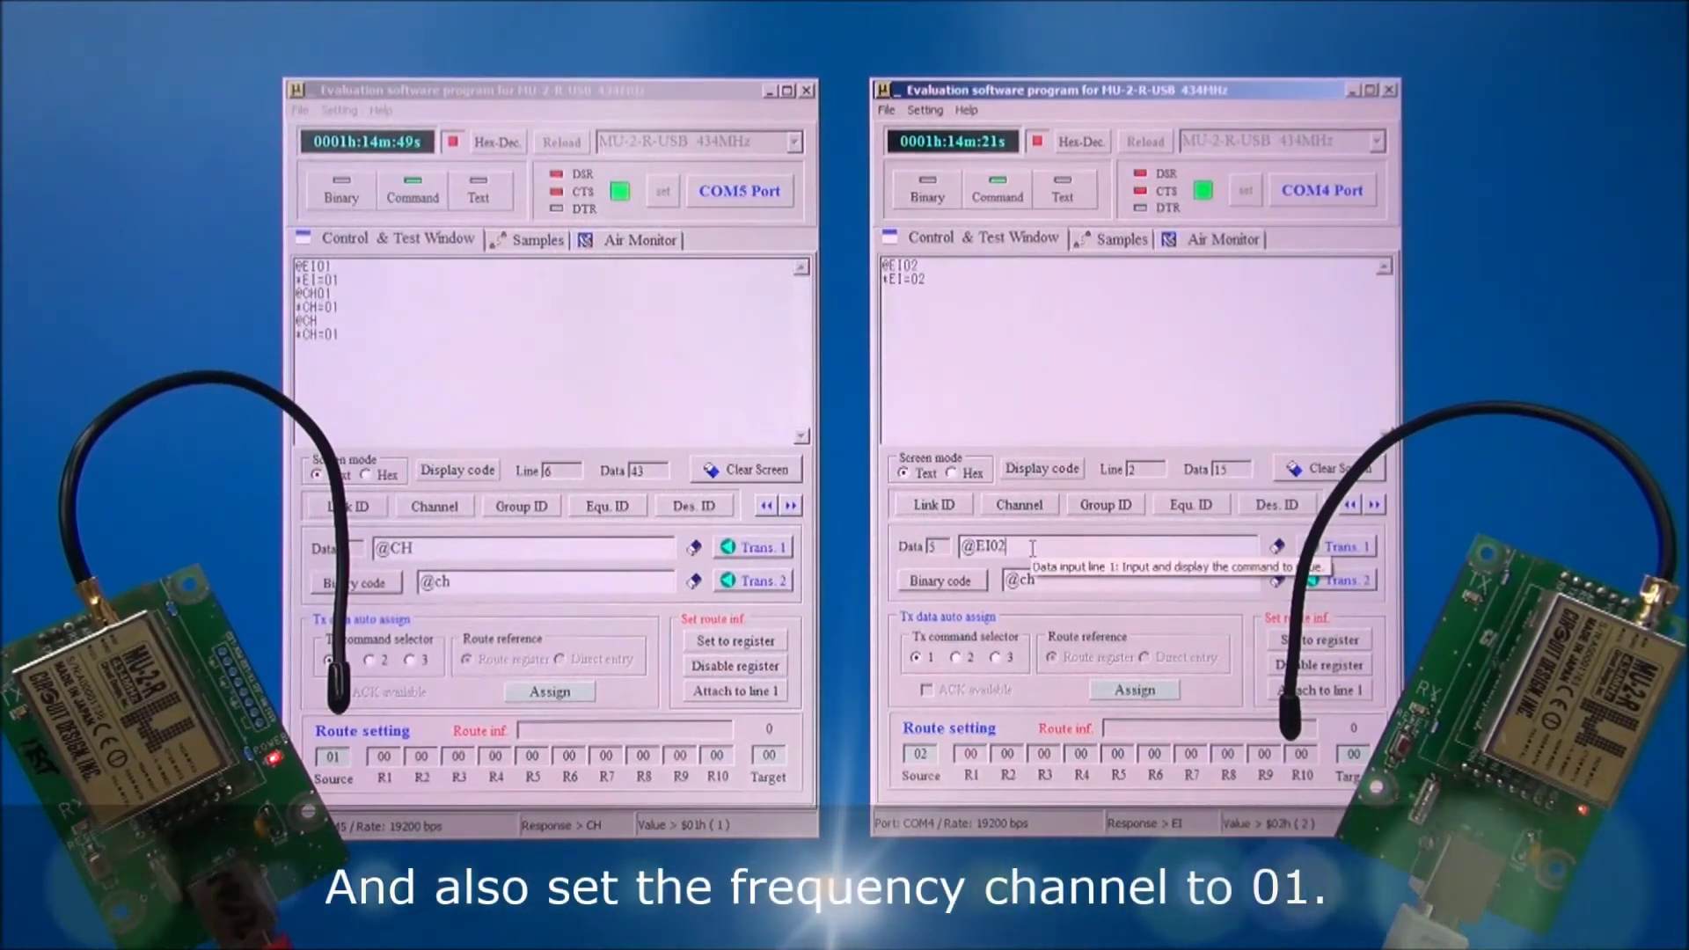
{"action": "key", "text": "BackSpace"}
{"action": "key", "text": "BackSpace"}
{"action": "key", "text": "BackSpace"}
{"action": "key", "text": "BackSpace"}
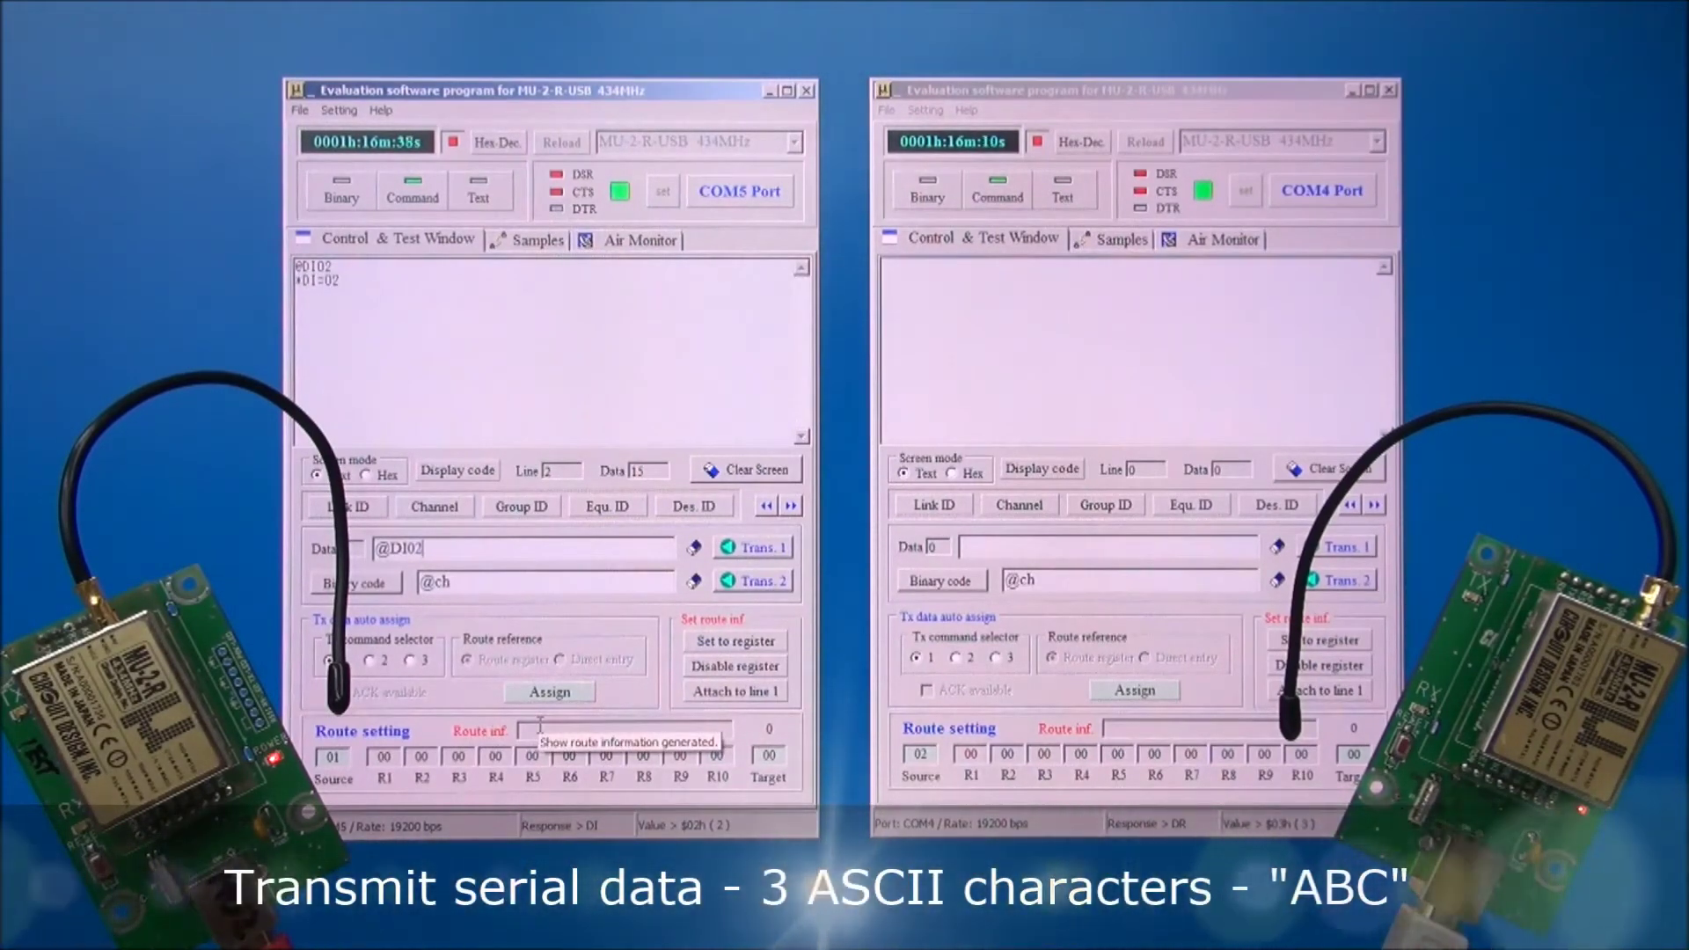
{"action": "left_click", "coordinate": [451, 555]}
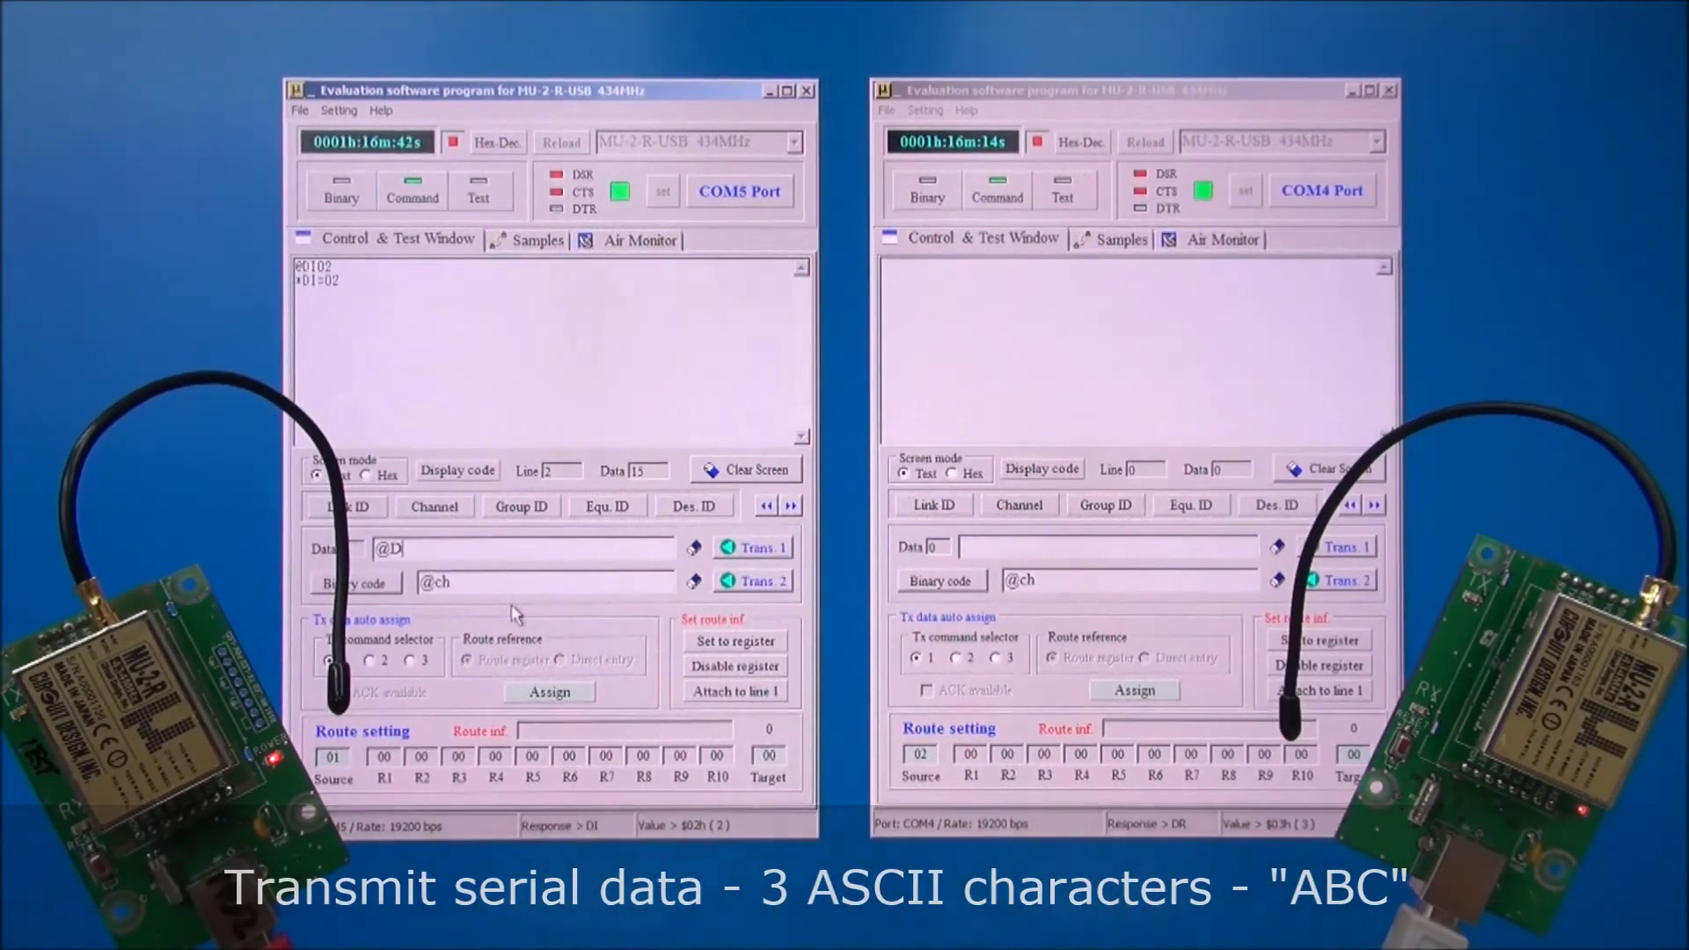
{"action": "key", "text": "shift+Left"}
{"action": "key", "text": "shift+Left"}
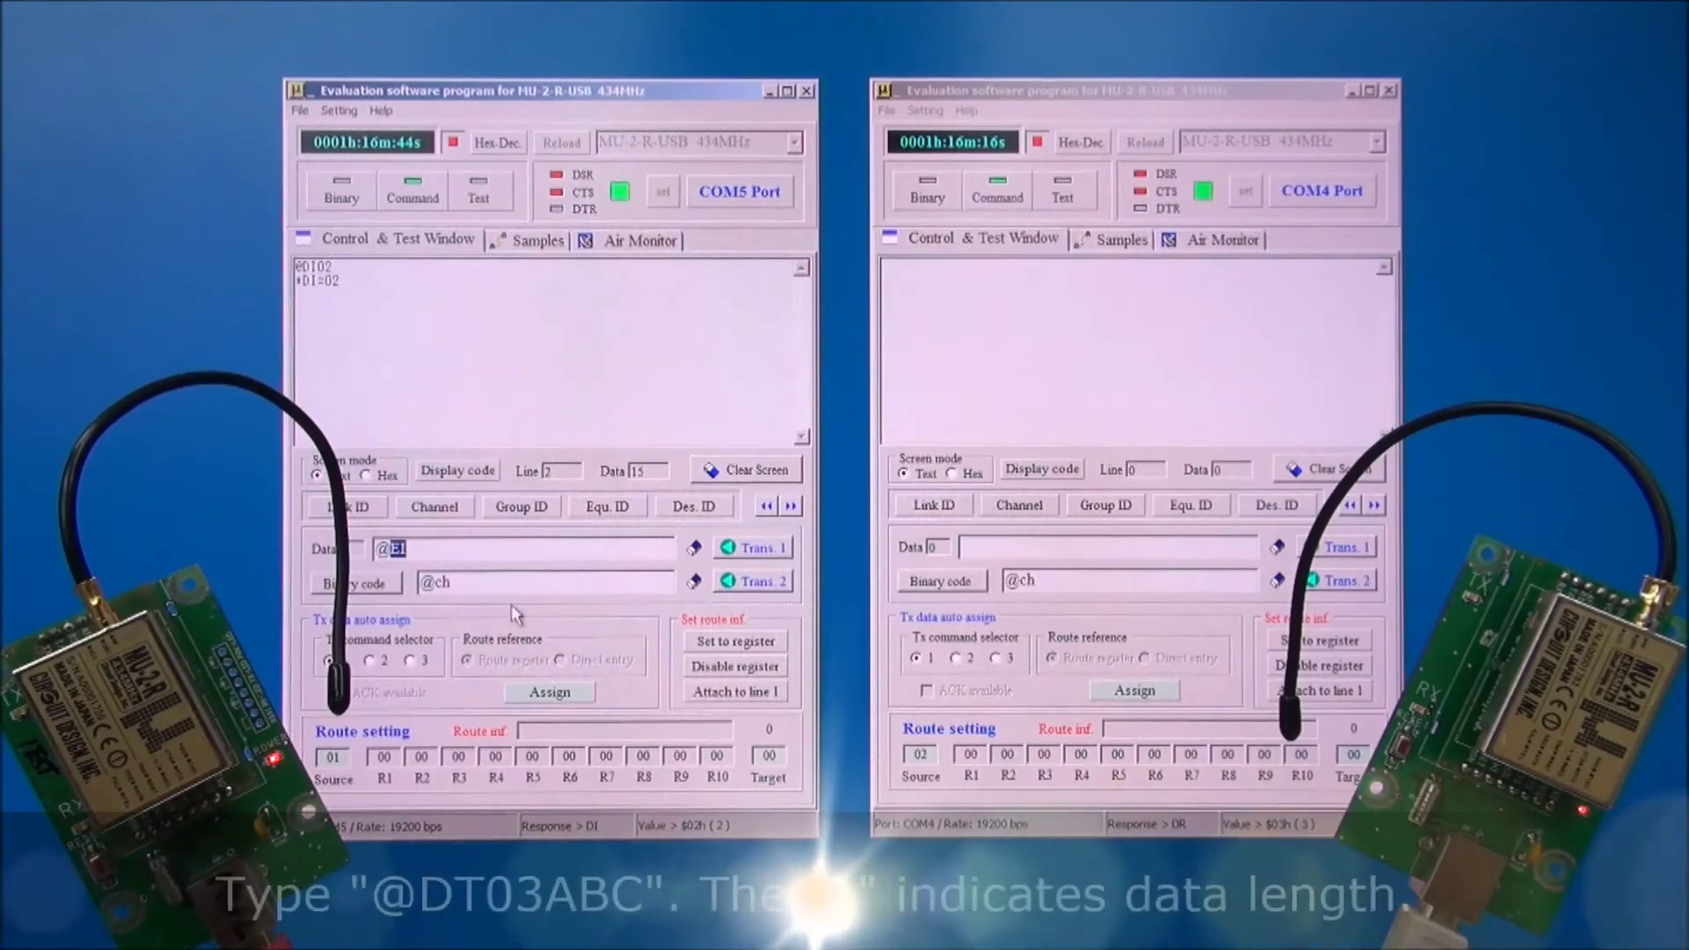
{"action": "type", "text": "DT03ABC"}
{"action": "key", "text": "shift+Left"}
{"action": "key", "text": "shift+Left"}
{"action": "key", "text": "shift+Left"}
{"action": "key", "text": "shift+Left"}
{"action": "key", "text": "shift+Left"}
{"action": "key", "text": "shift+Right"}
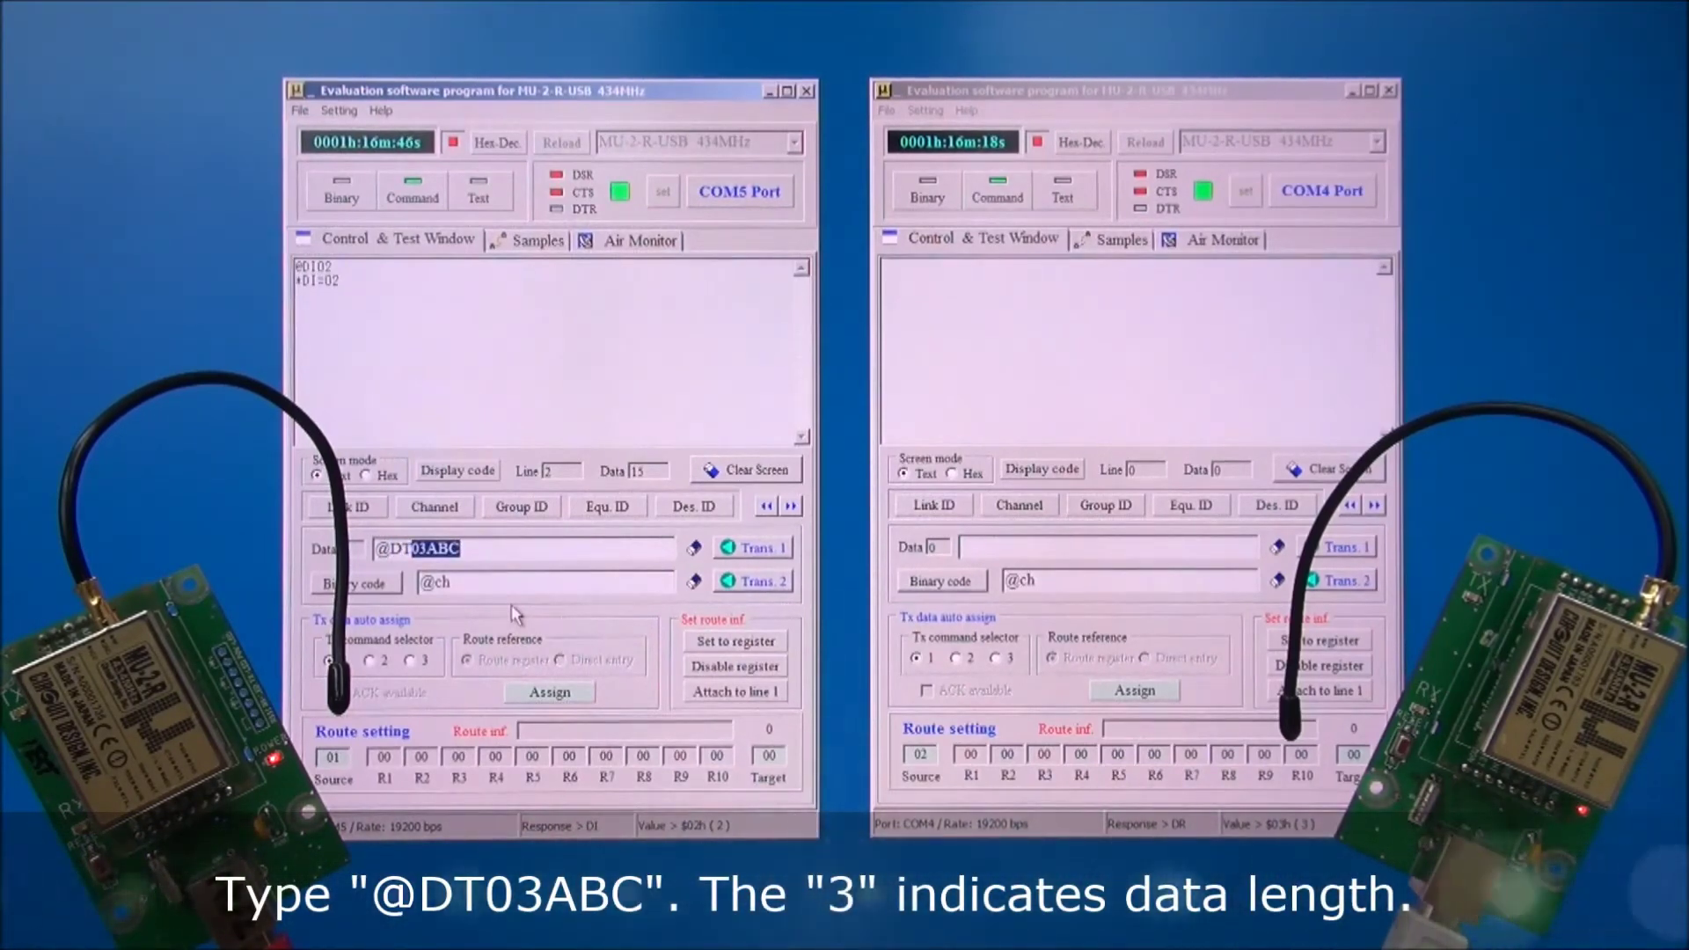
{"action": "key", "text": "shift+Right"}
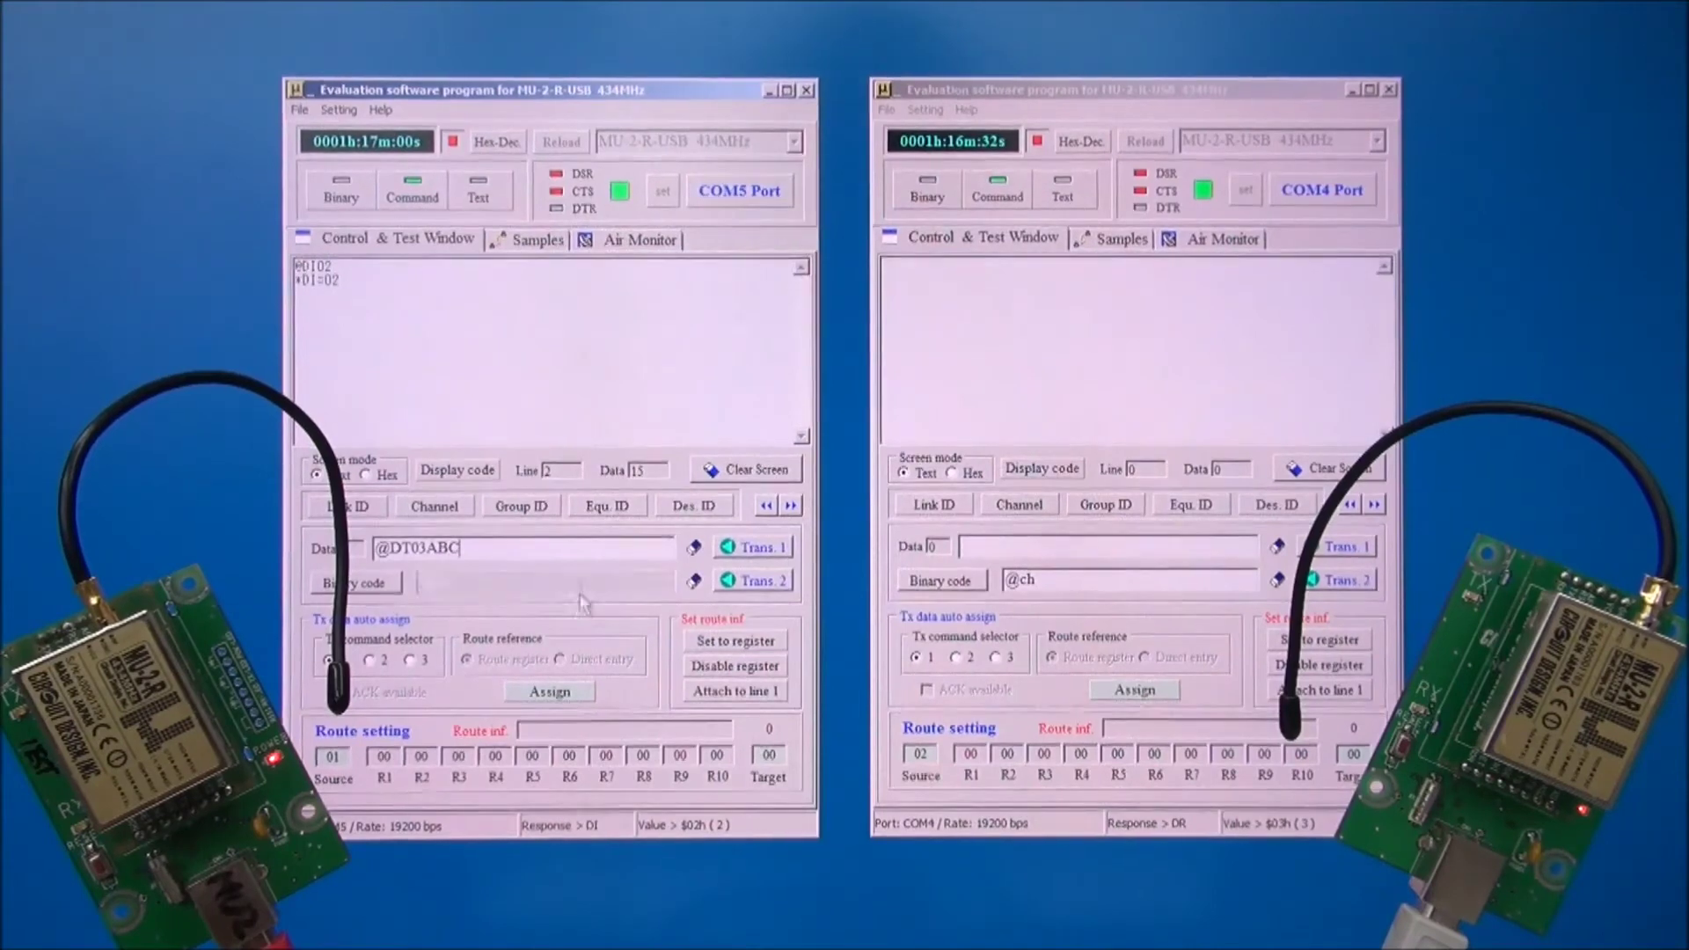
{"action": "left_click", "coordinate": [774, 547]}
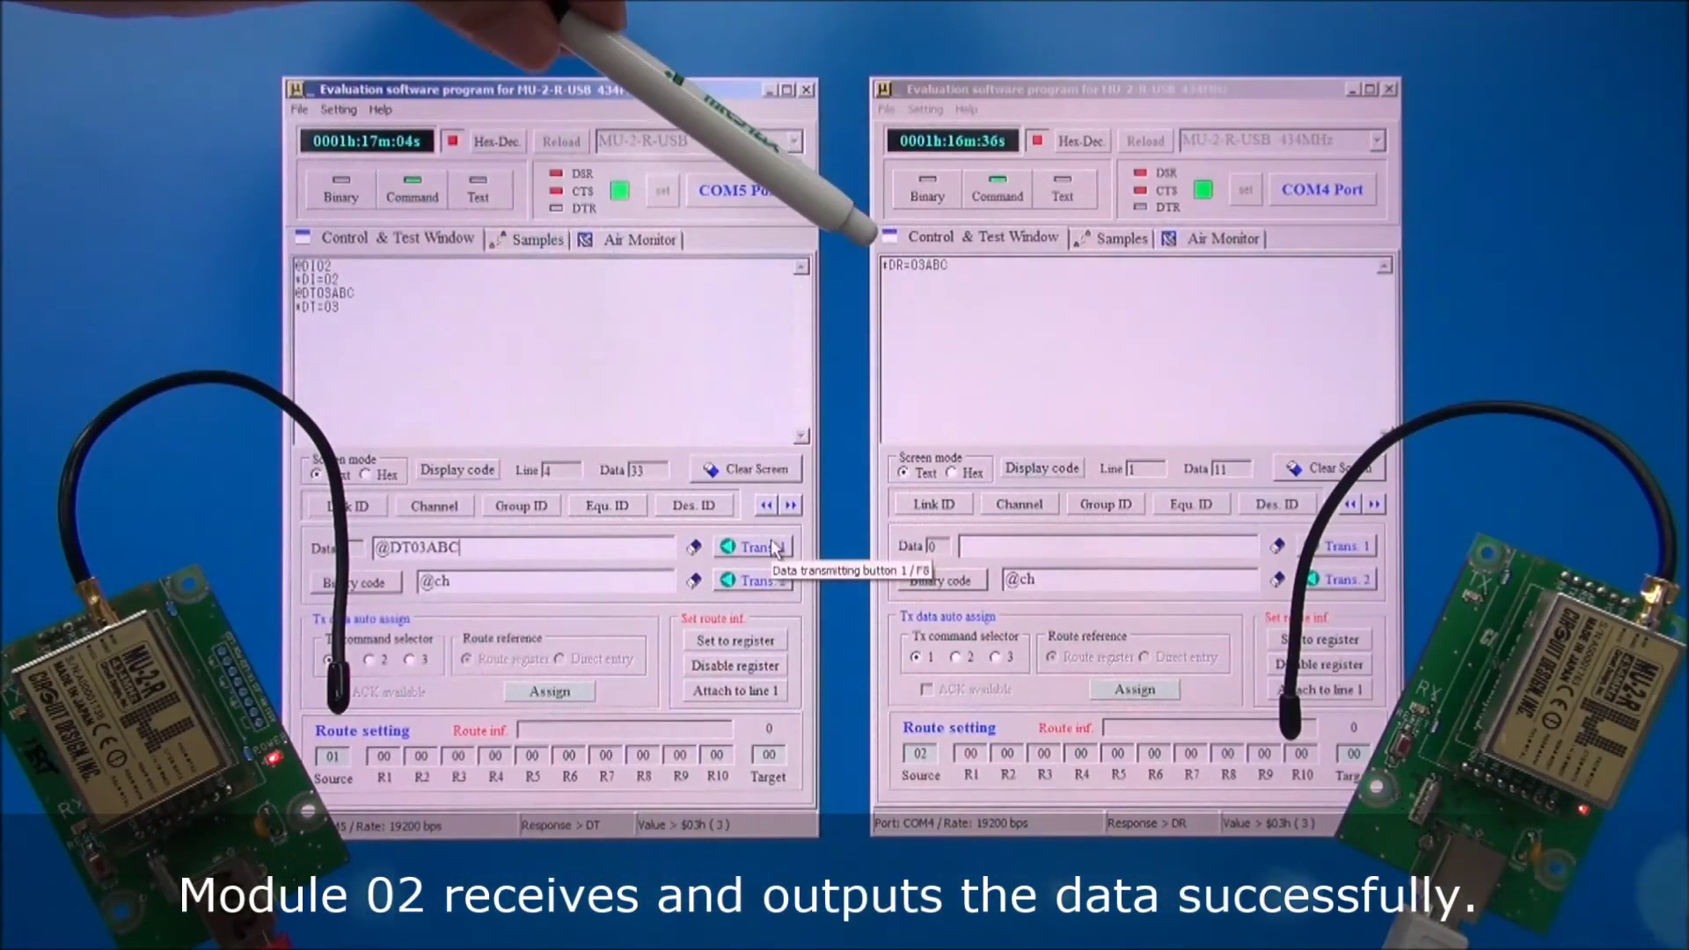
{"action": "left_click", "coordinate": [774, 547]}
{"action": "left_click", "coordinate": [774, 547]}
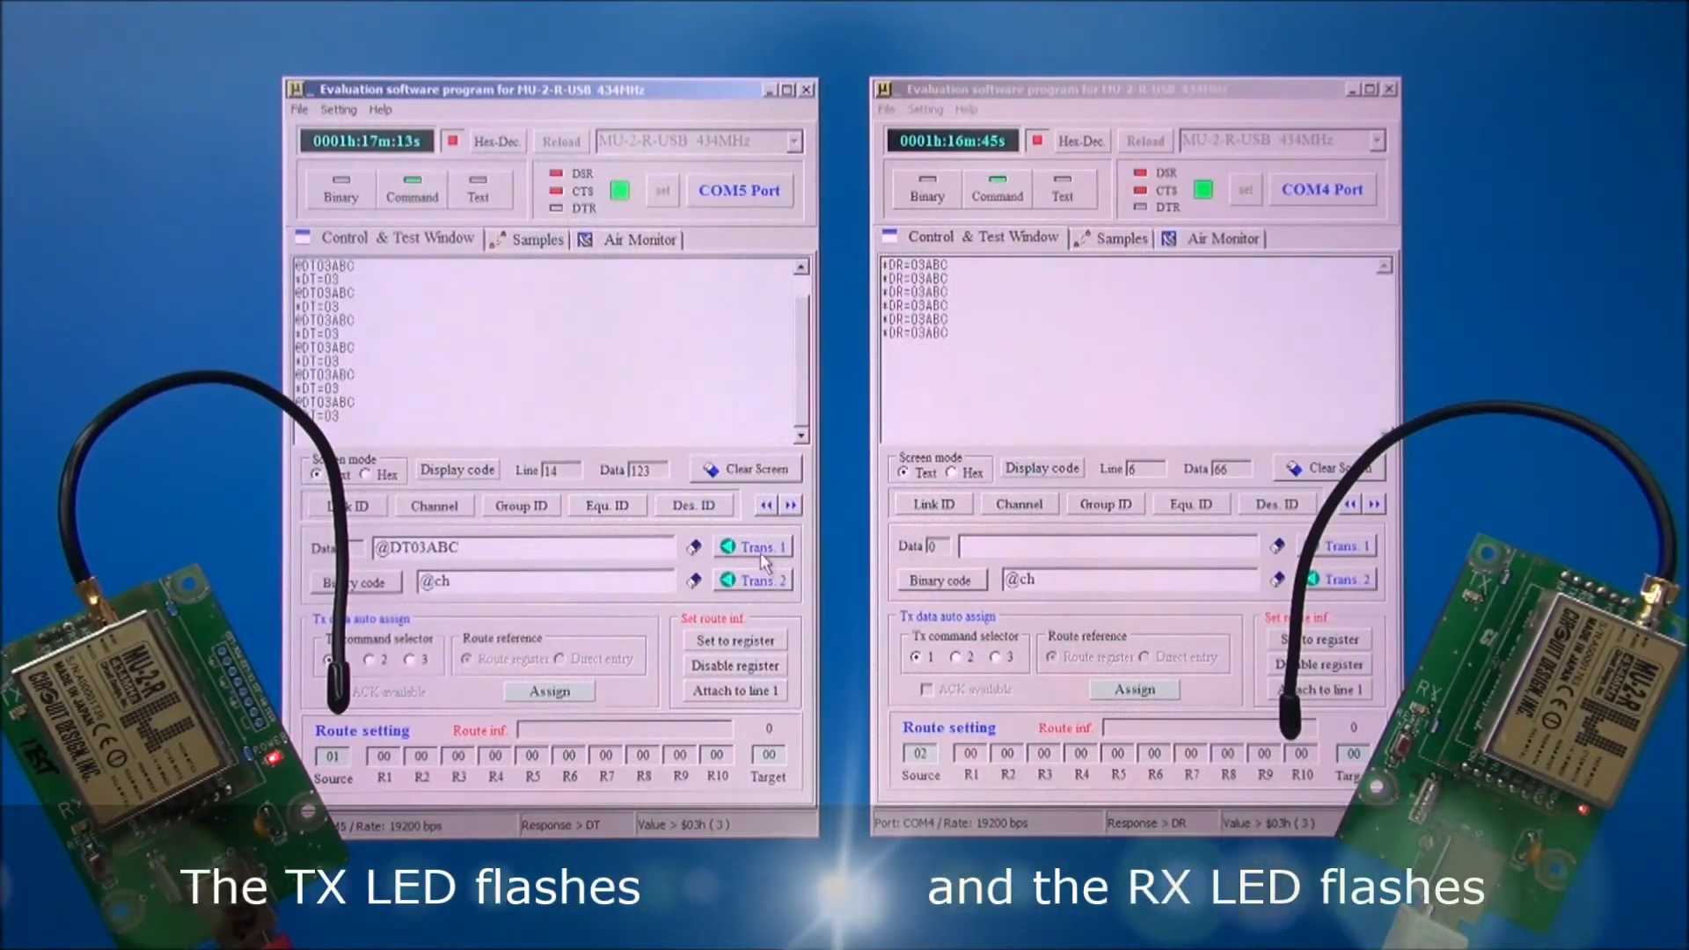
{"action": "left_click", "coordinate": [759, 547]}
{"action": "left_click", "coordinate": [758, 547]}
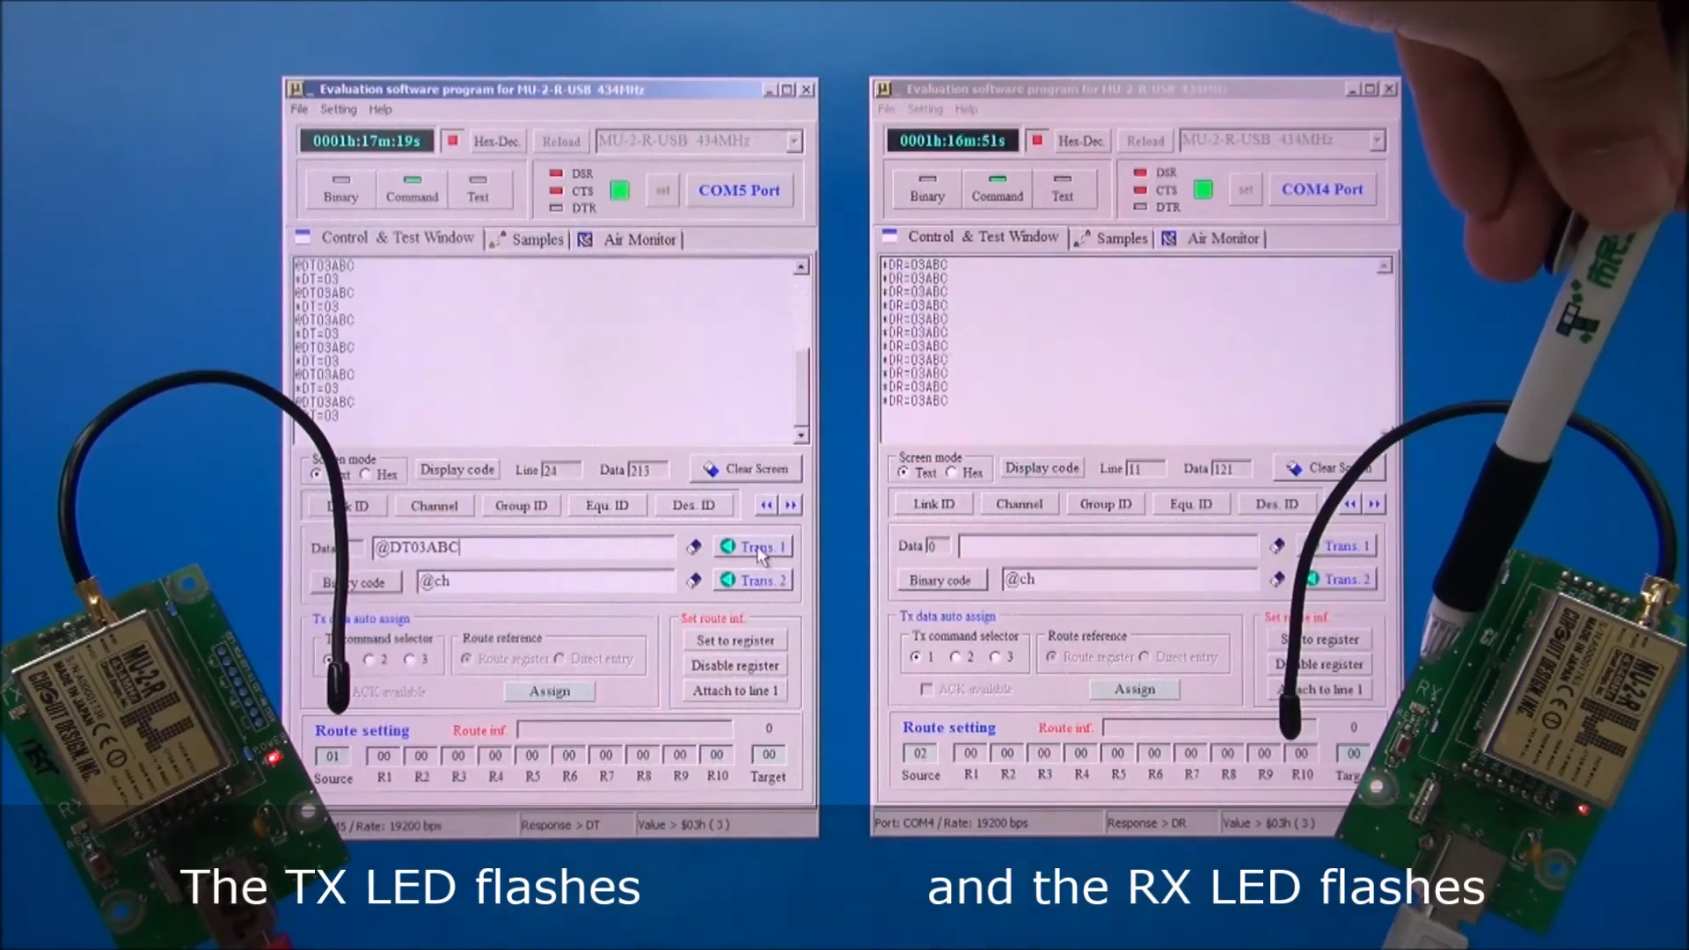
{"action": "left_click", "coordinate": [759, 549]}
{"action": "left_click", "coordinate": [760, 551]}
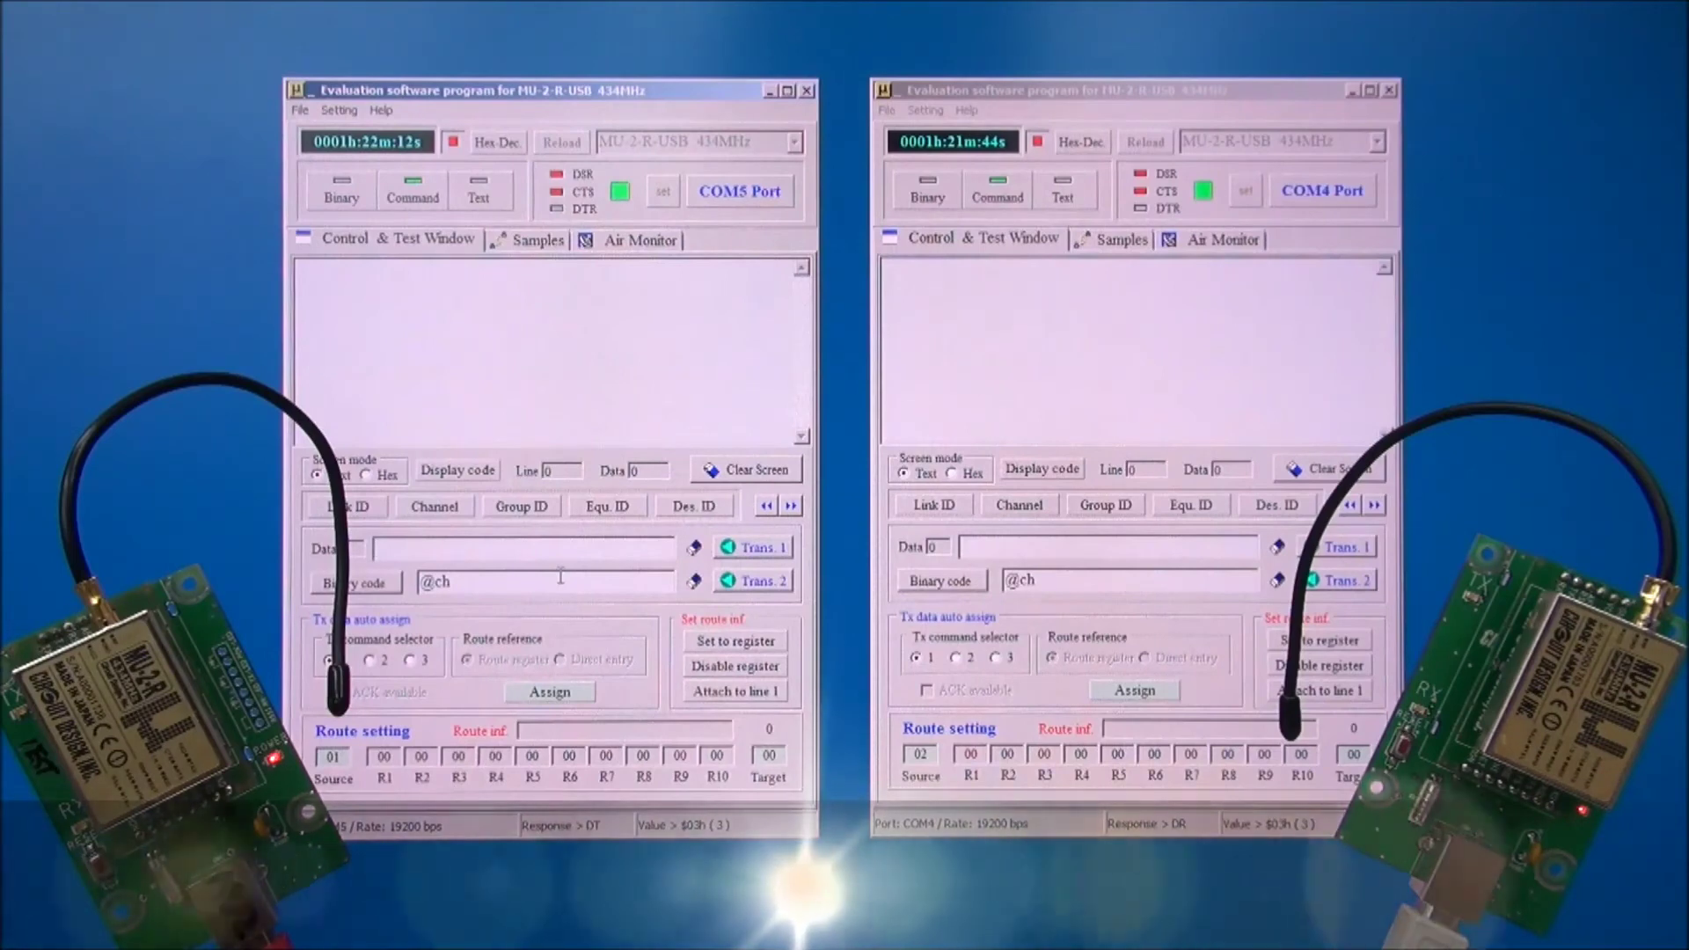
{"action": "type", "text": "@"}
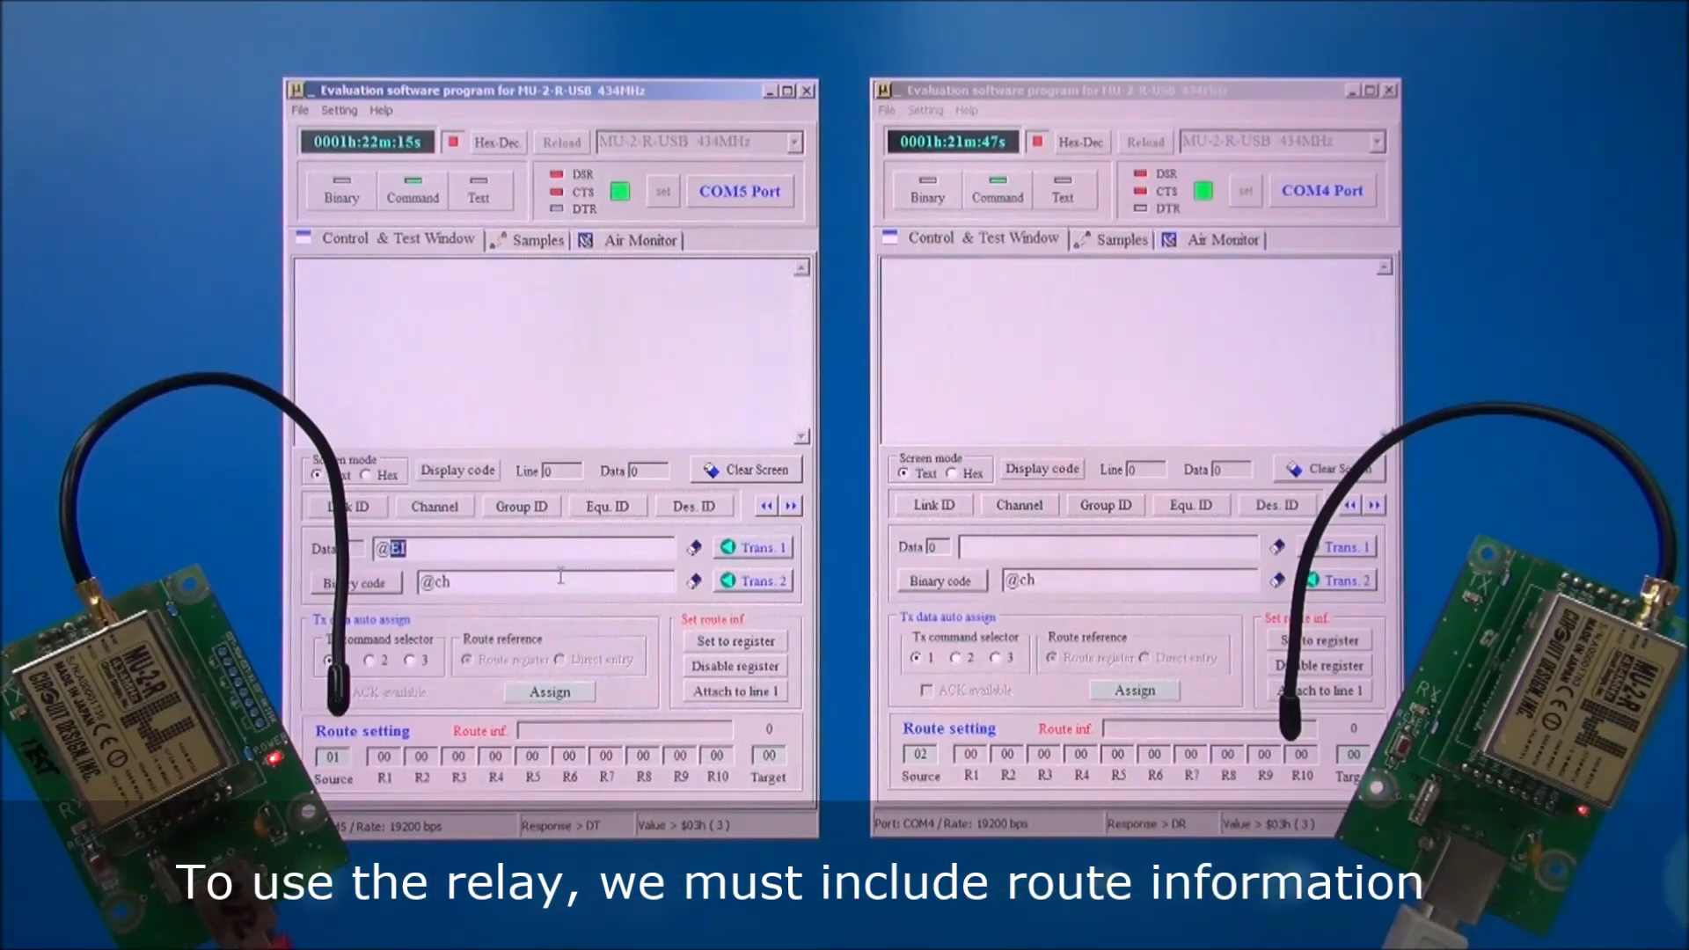
{"action": "type", "text": "DT"}
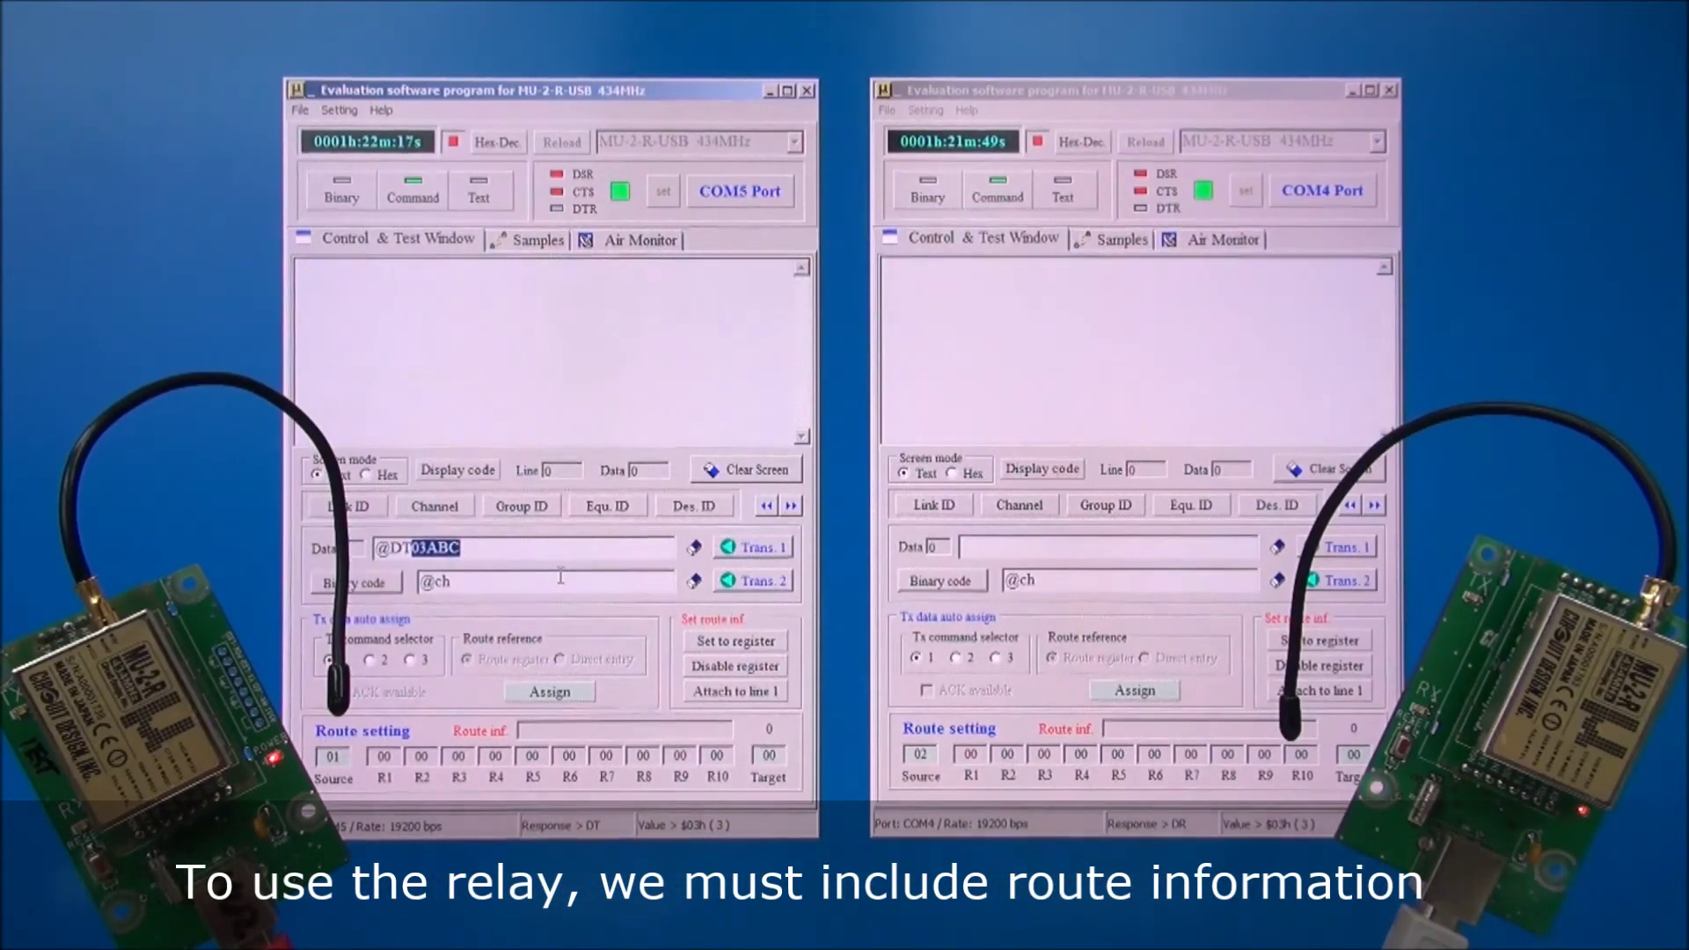
{"action": "type", "text": "03A"}
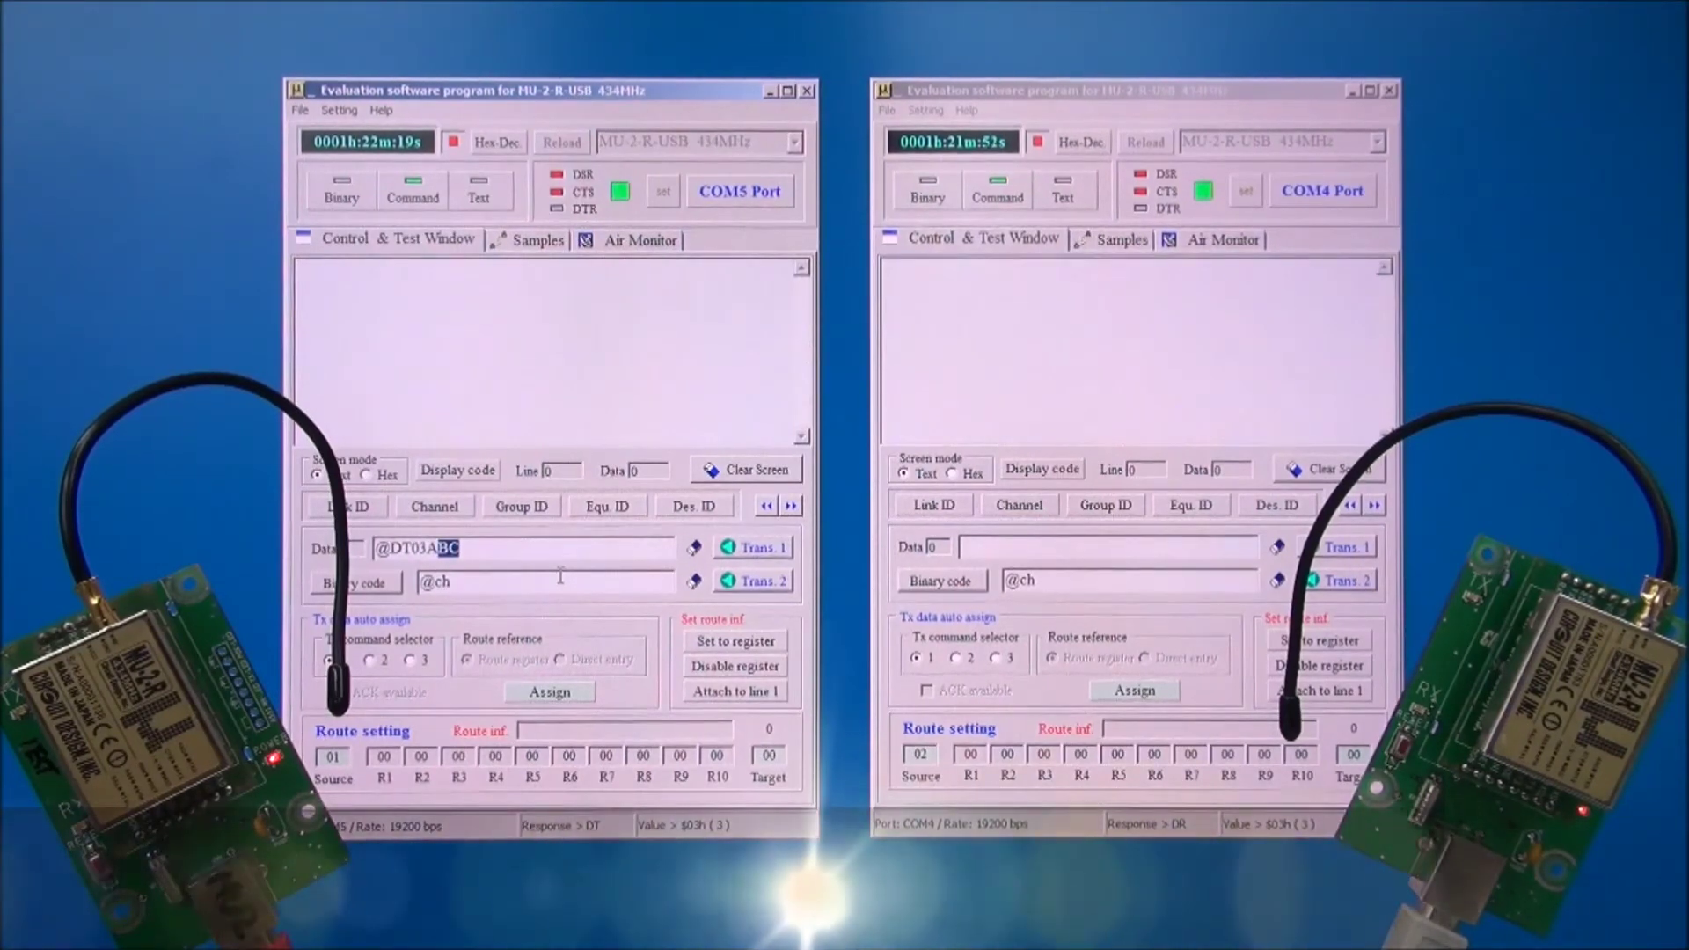
{"action": "type", "text": "BC"}
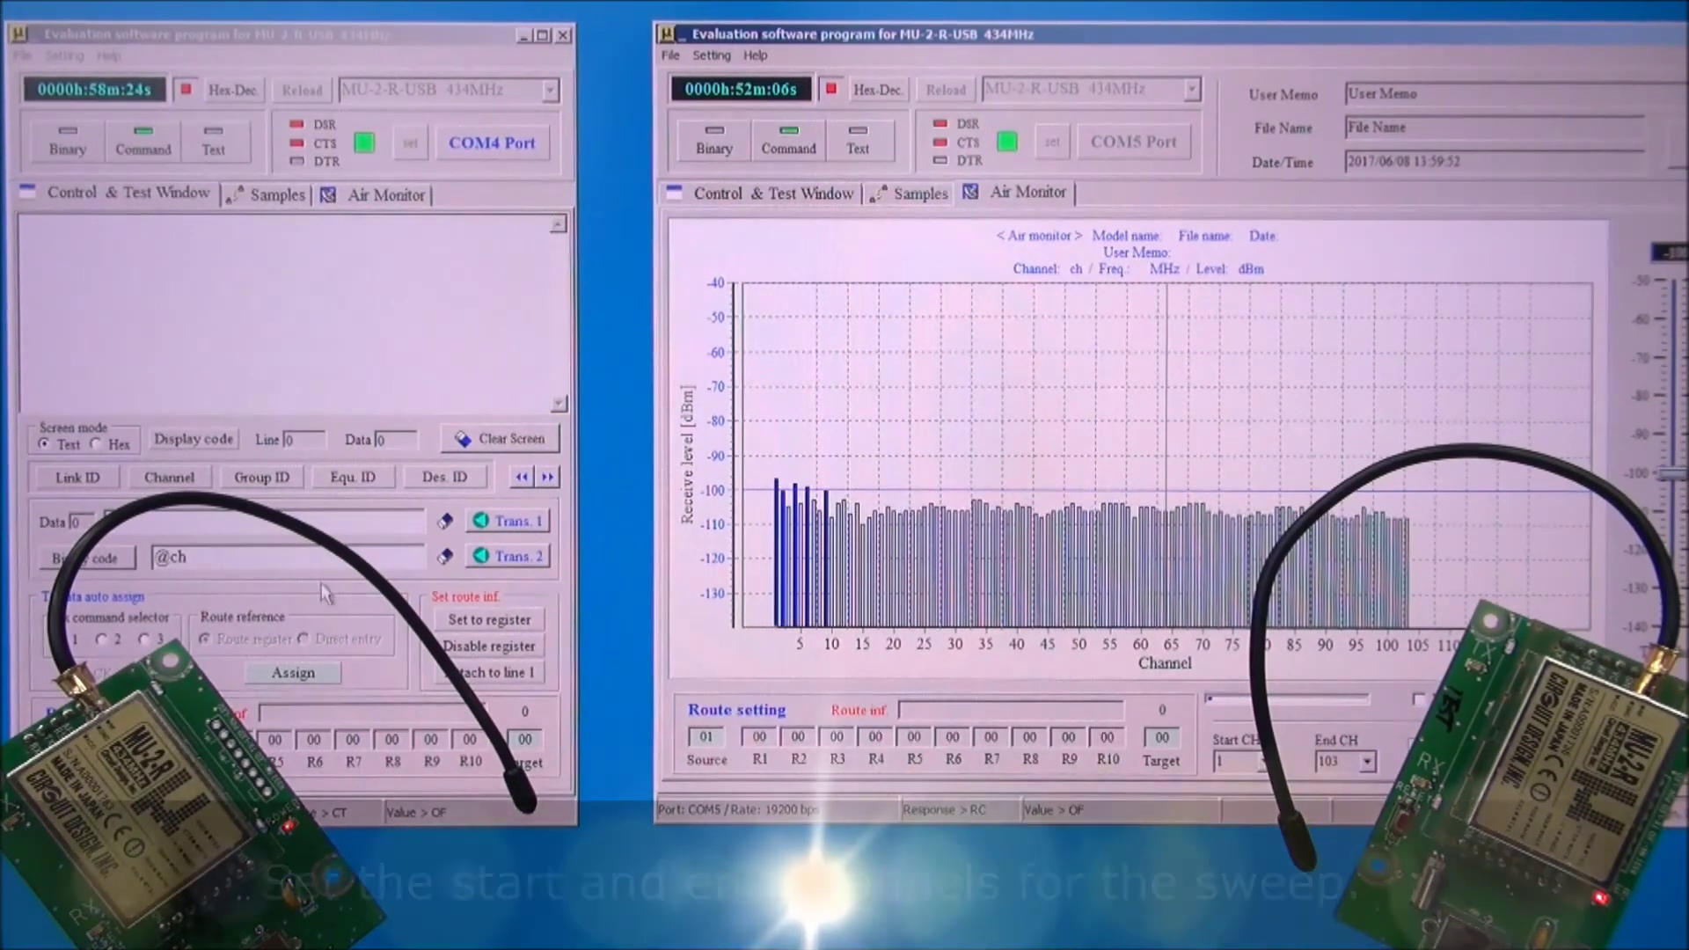
{"action": "left_click", "coordinate": [126, 528]}
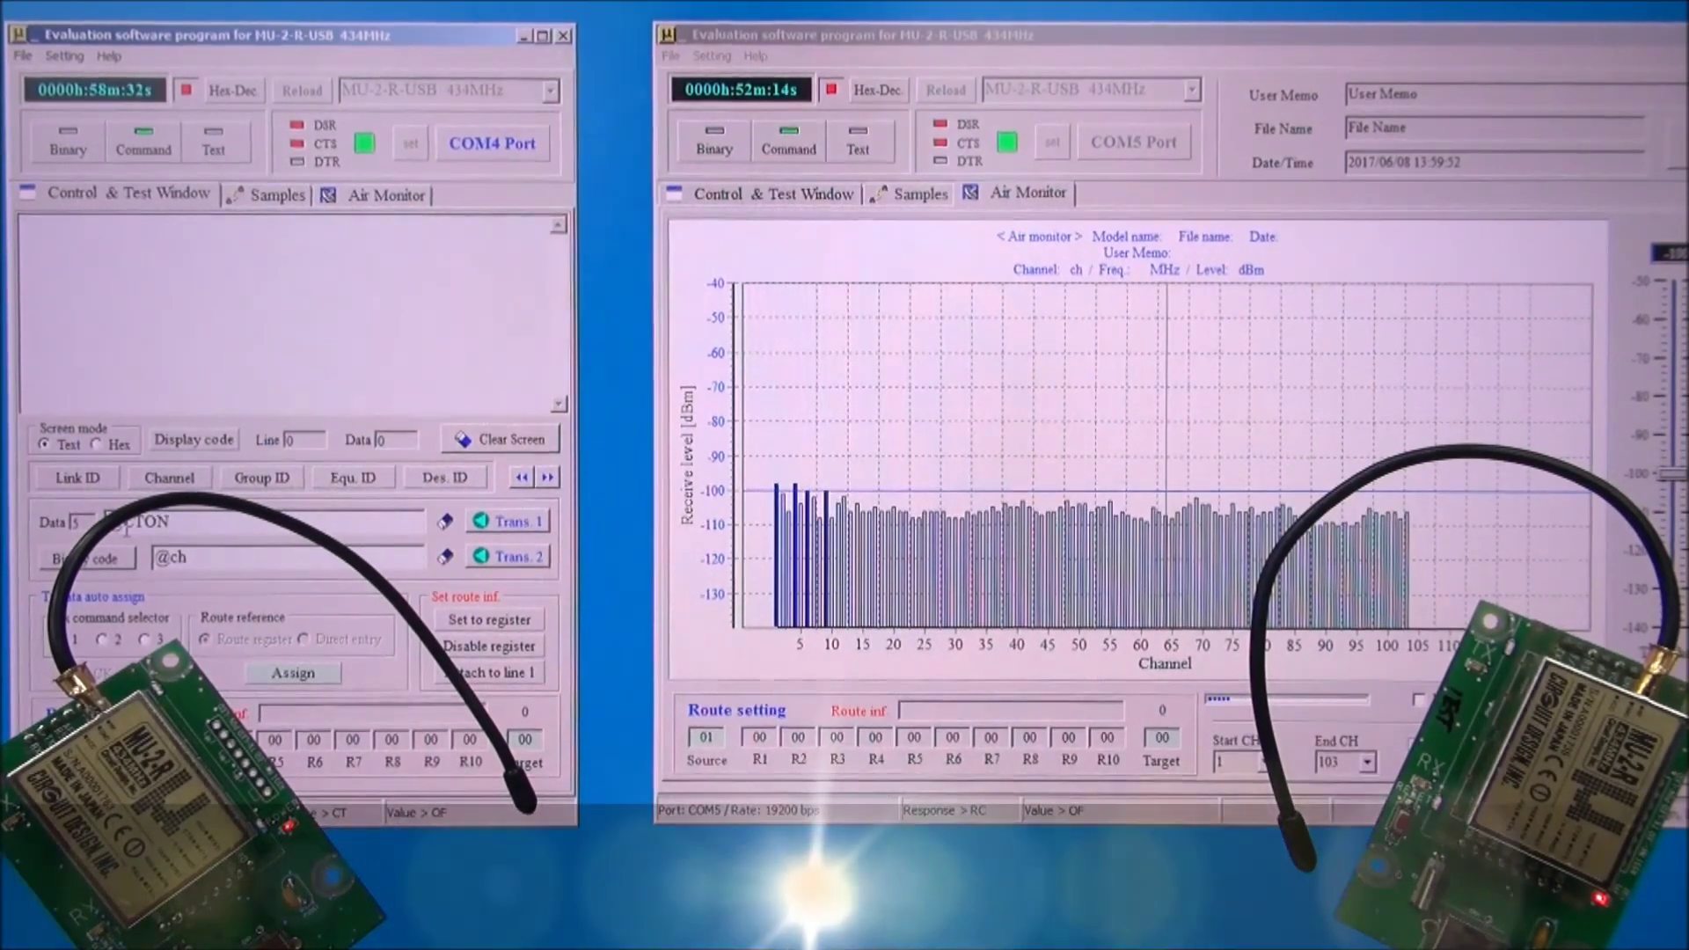
{"action": "left_click", "coordinate": [510, 526]}
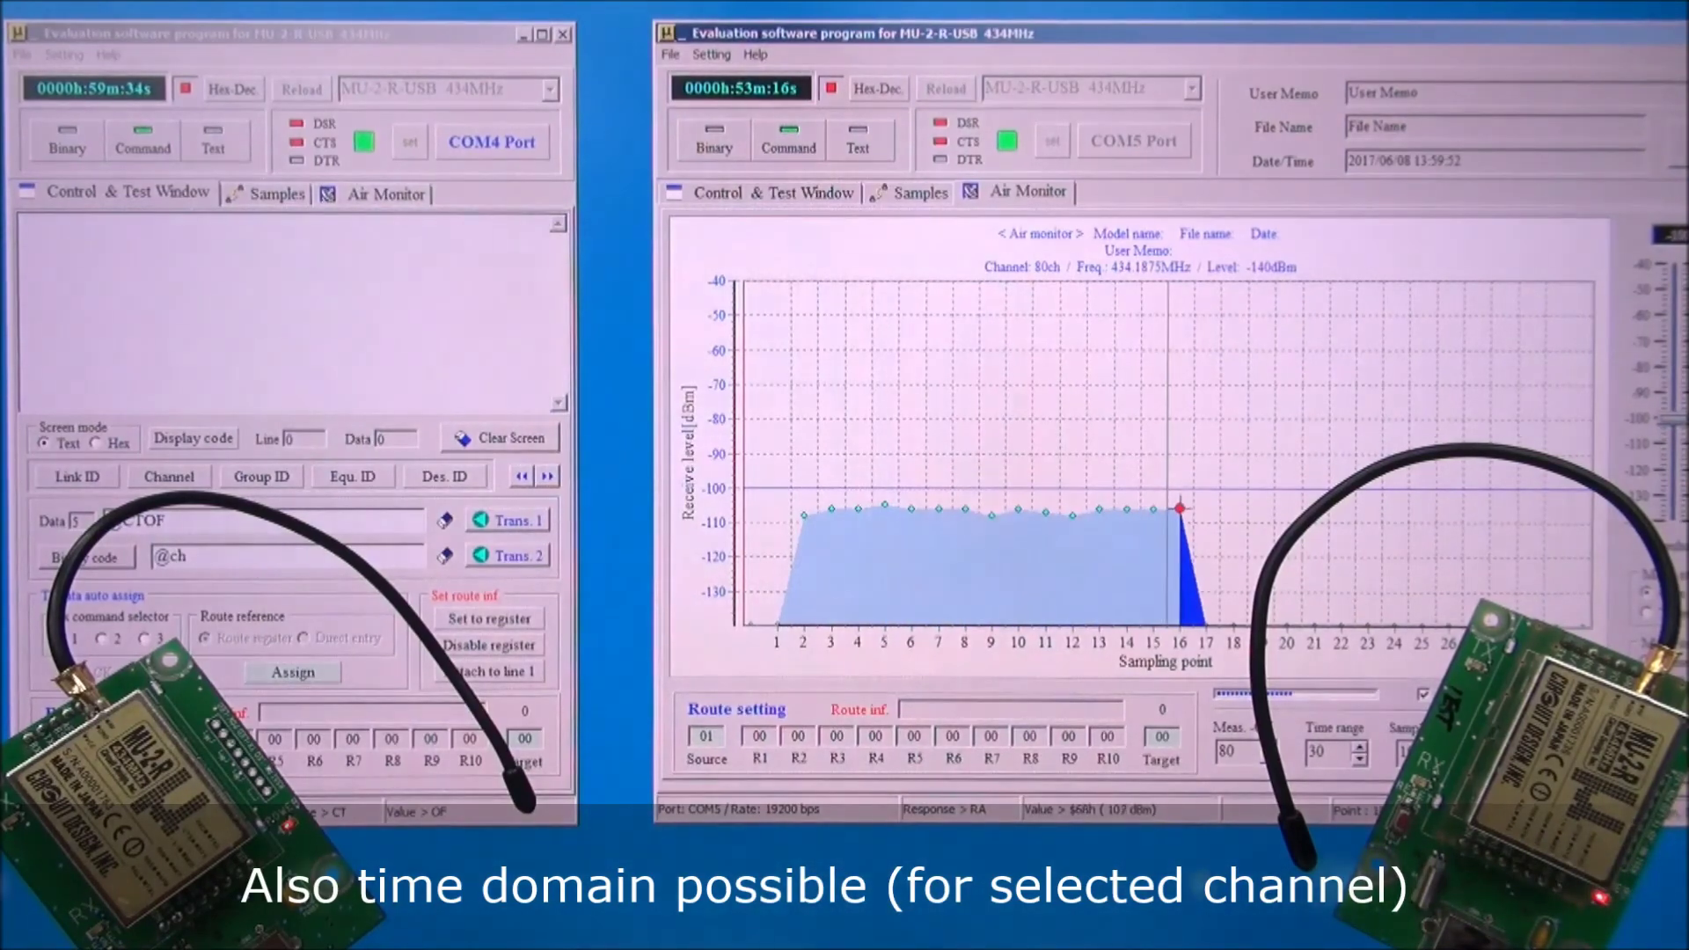
{"action": "left_click", "coordinate": [179, 521]}
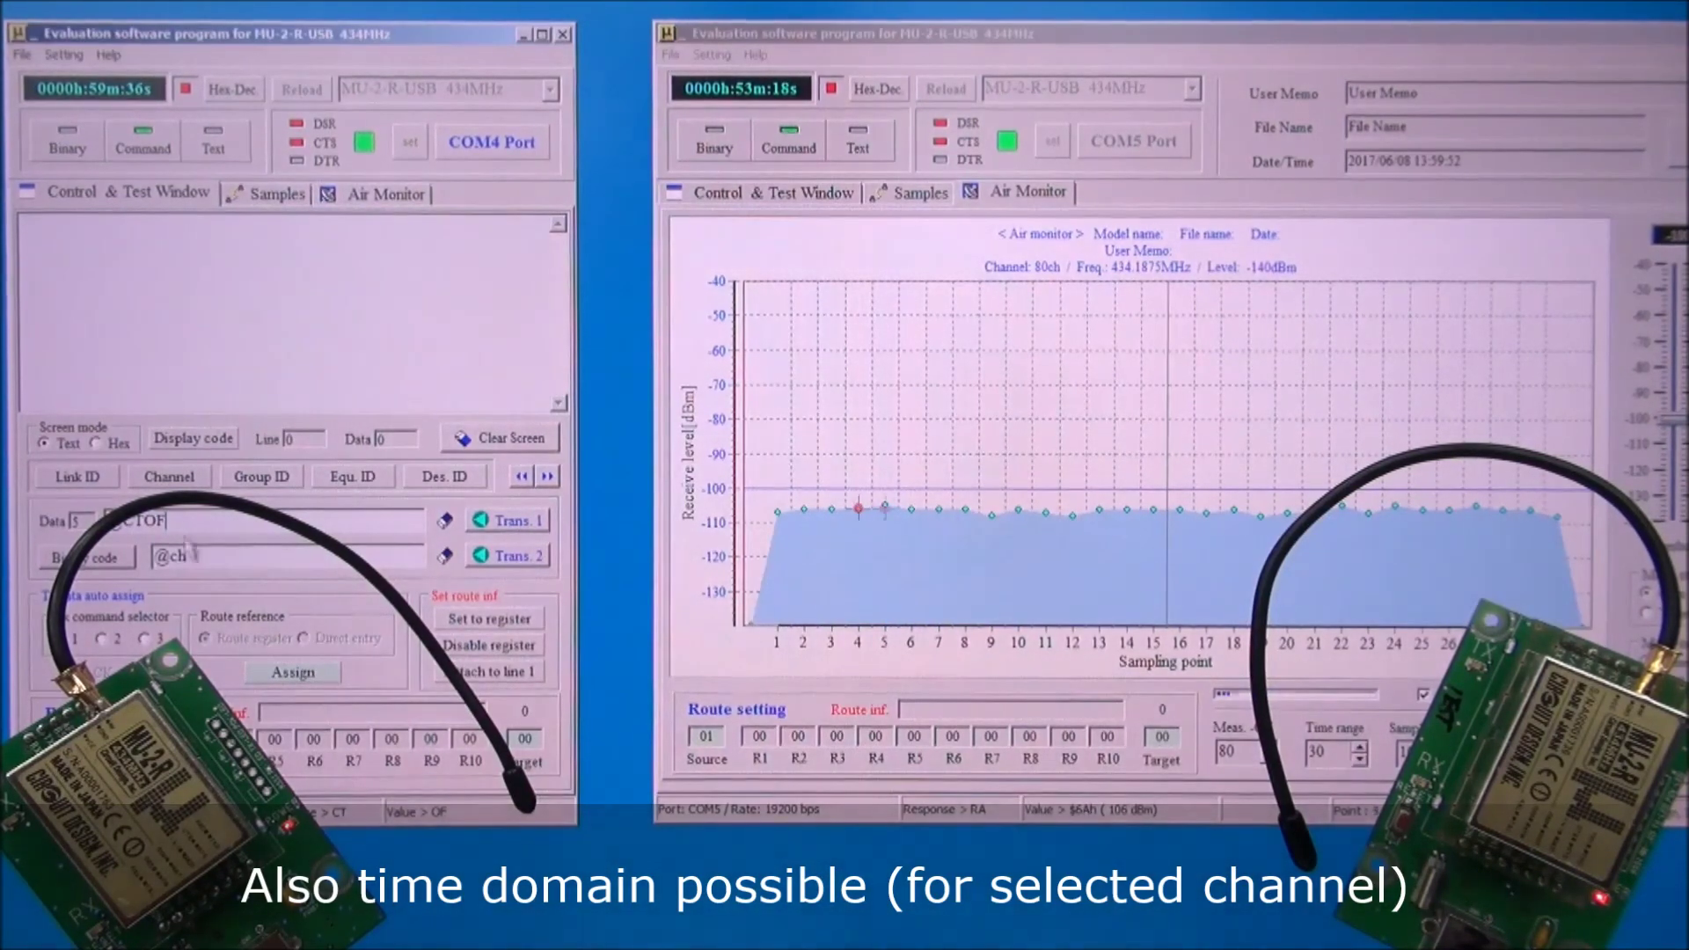
{"action": "key", "text": "BackSpace"}
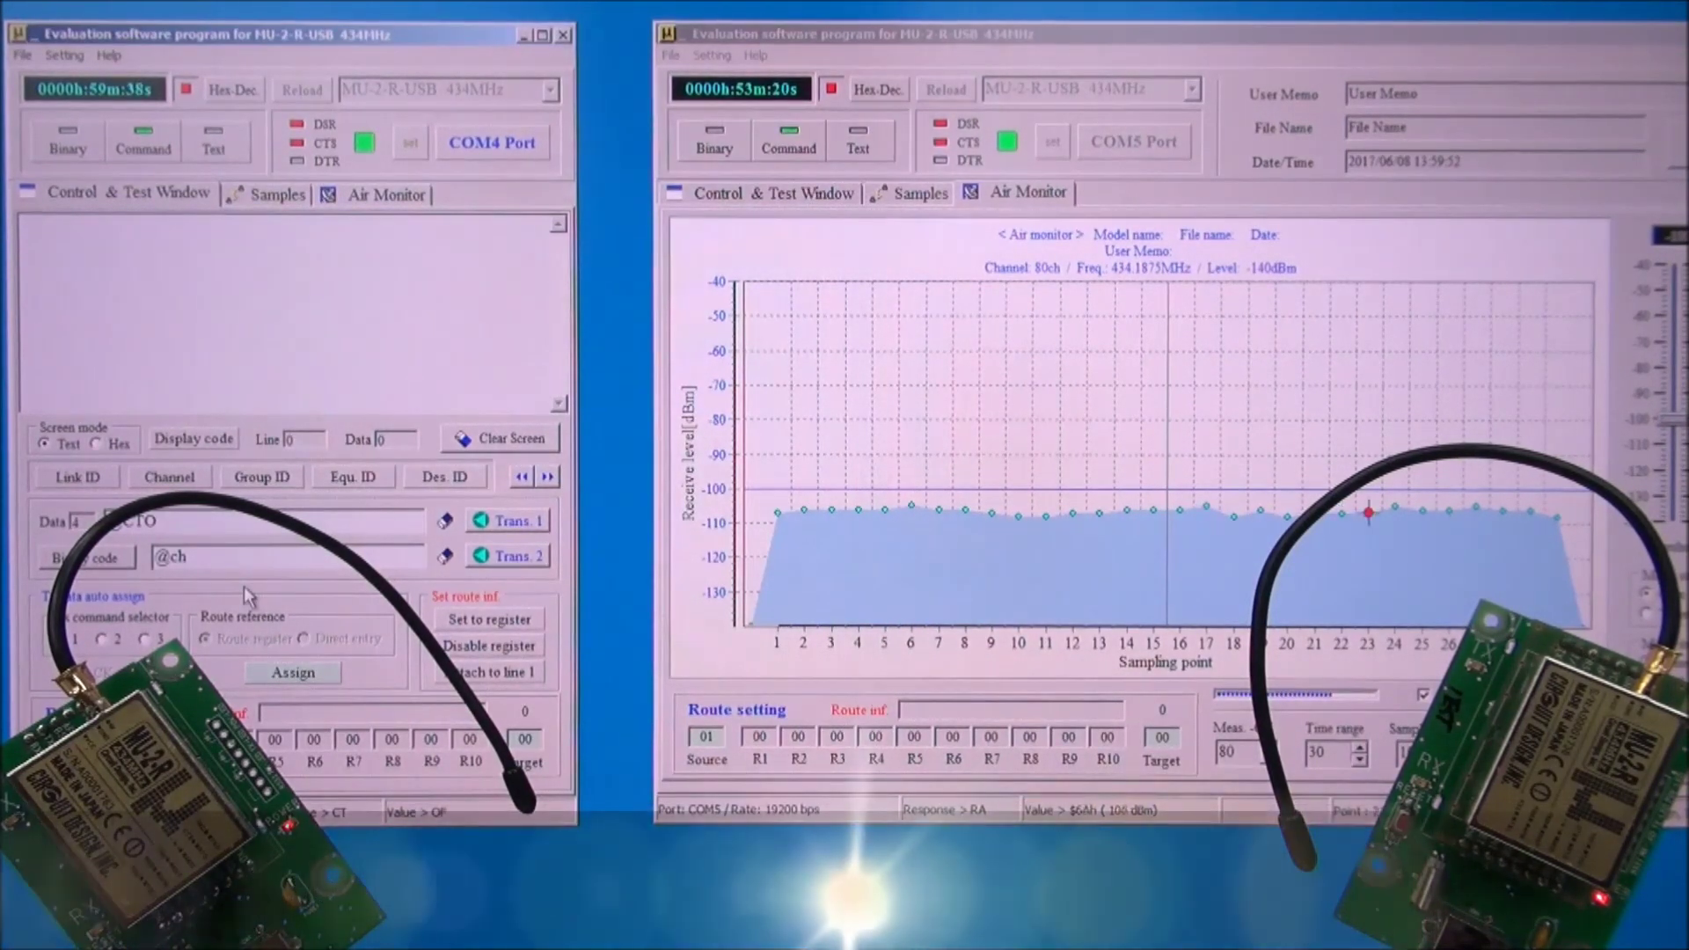
{"action": "type", "text": "N"}
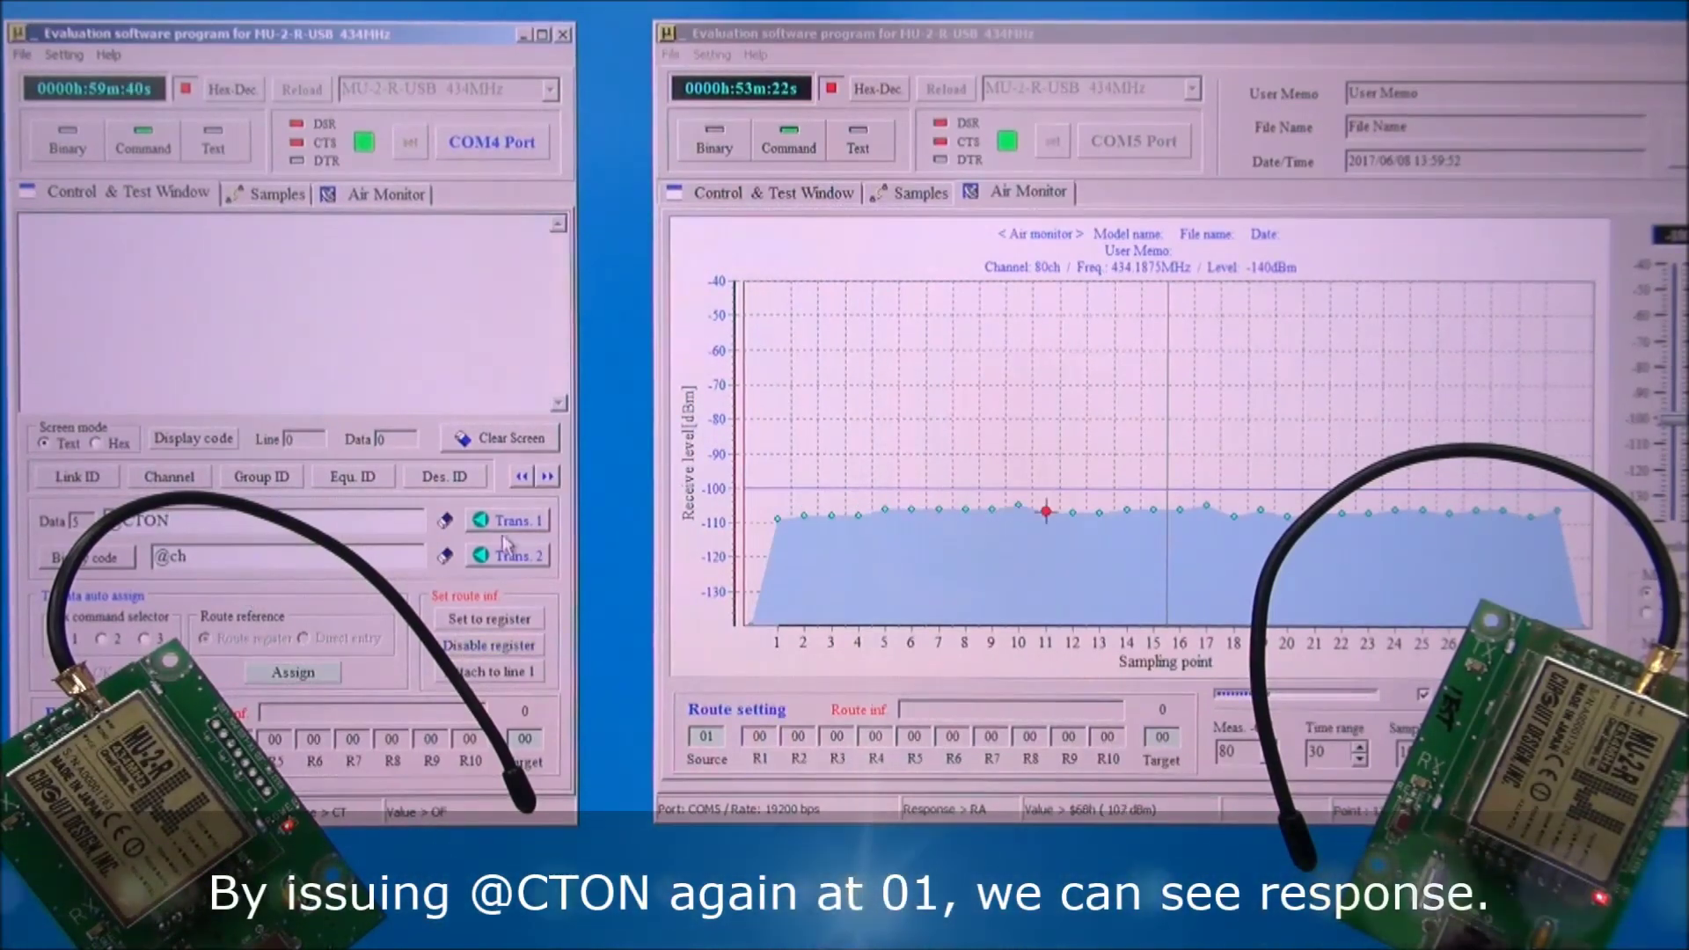